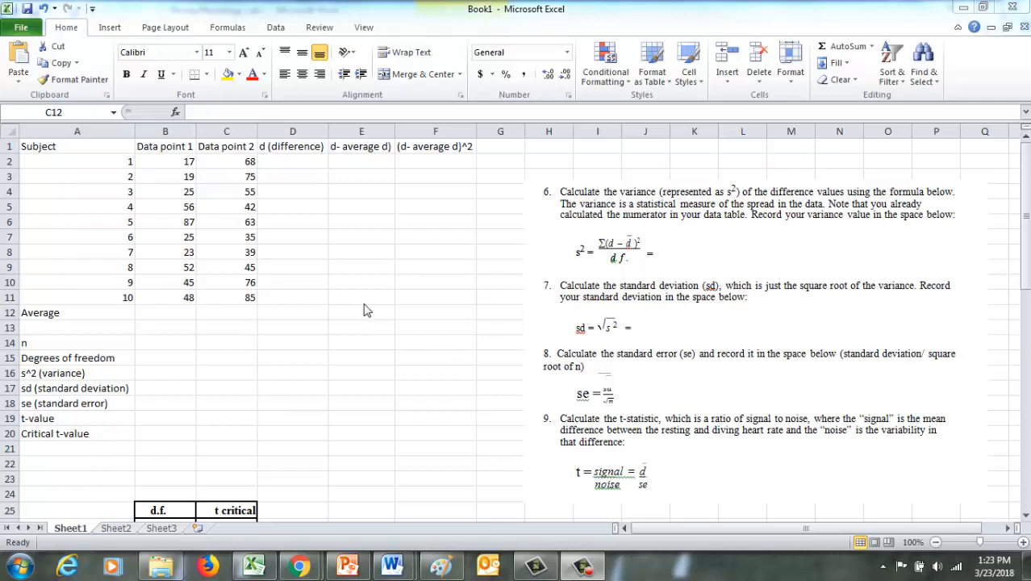
# Enter the formula =C2-B2 in cell D2 to calculate the first subject's difference between the two data points.
pyautogui.click(306, 168)
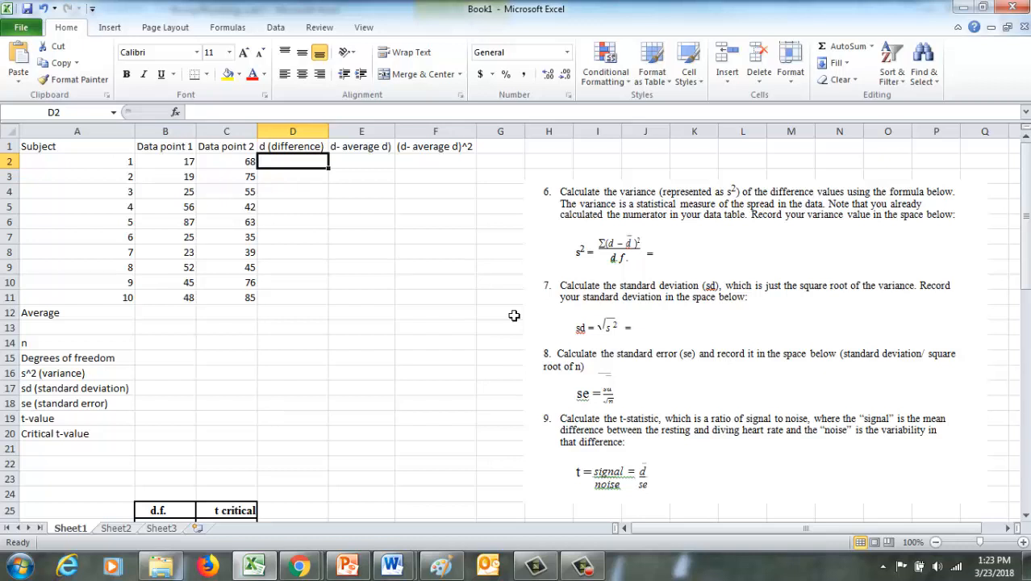
pyautogui.write('=')
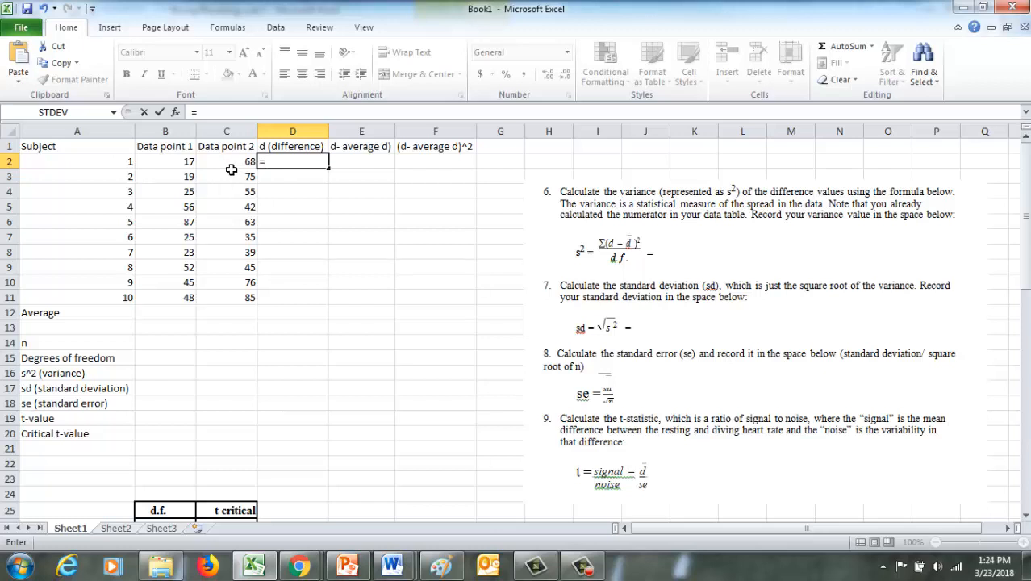
pyautogui.click(231, 169)
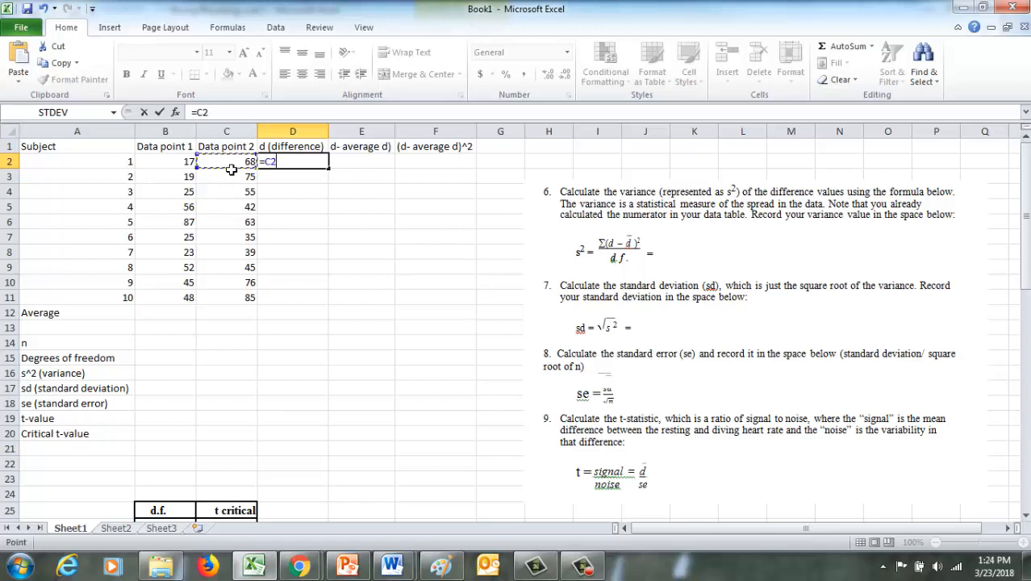
pyautogui.write('-')
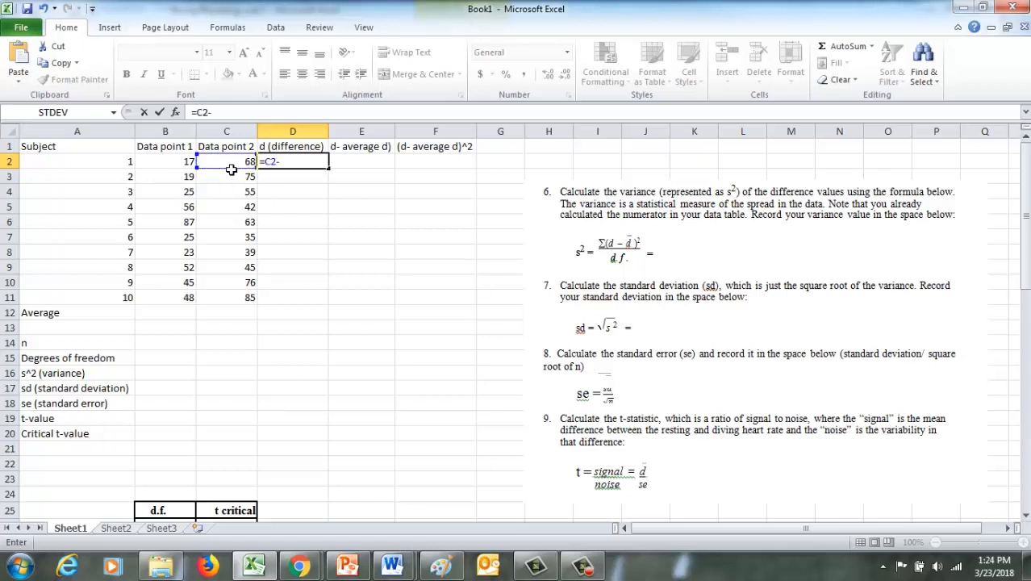
pyautogui.click(178, 166)
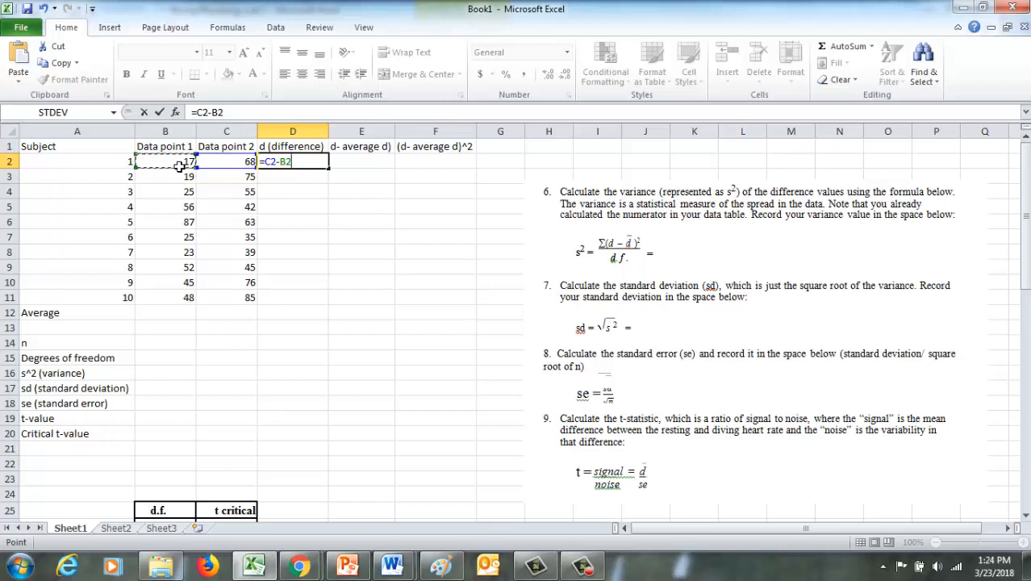
pyautogui.press('Return')
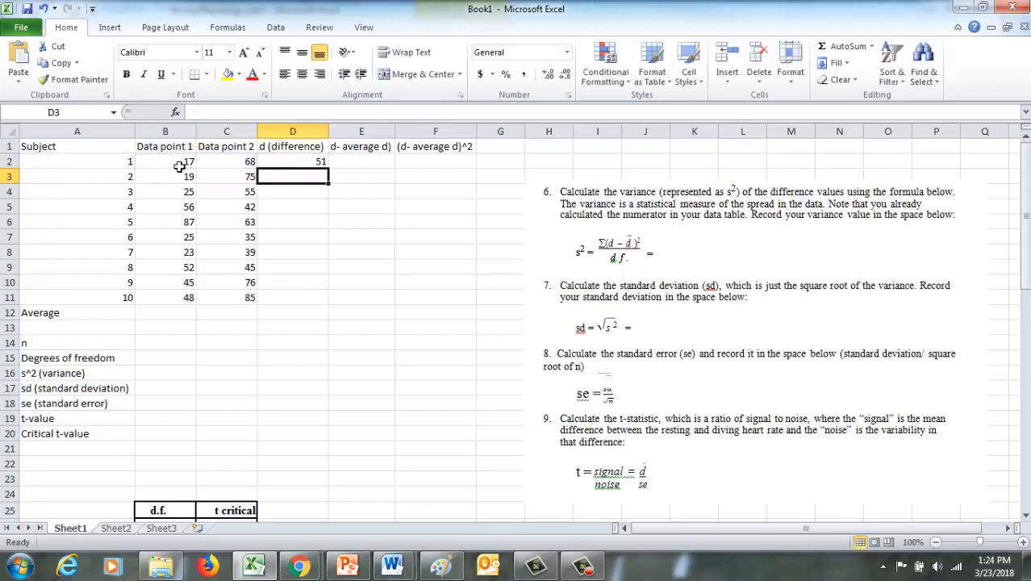
# Copy the difference formula from D2 into D3:D11 and check the cells that the copied formula in D3 refers to.
pyautogui.click(309, 165)
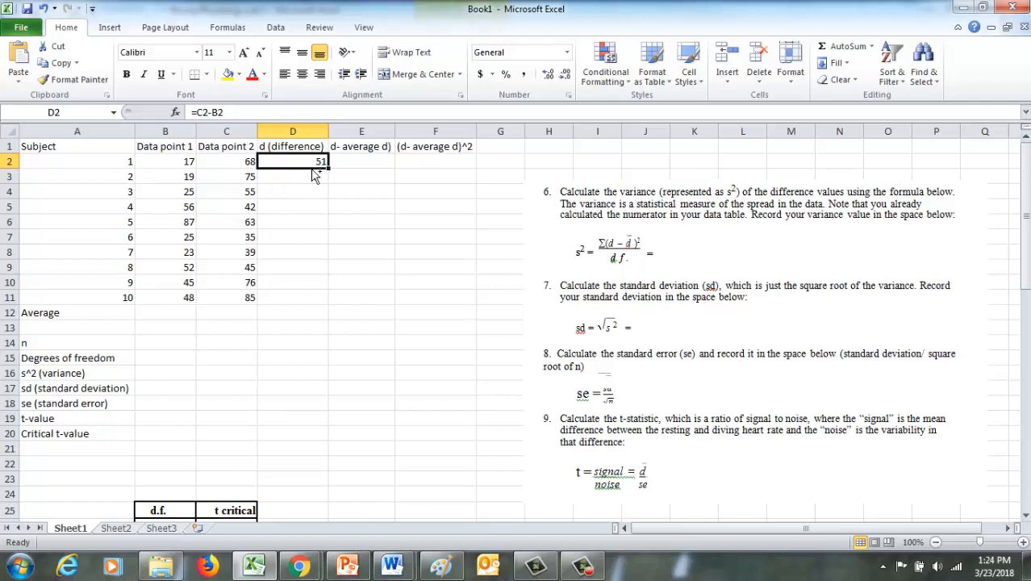
pyautogui.hotkey('ctrl', 'c')
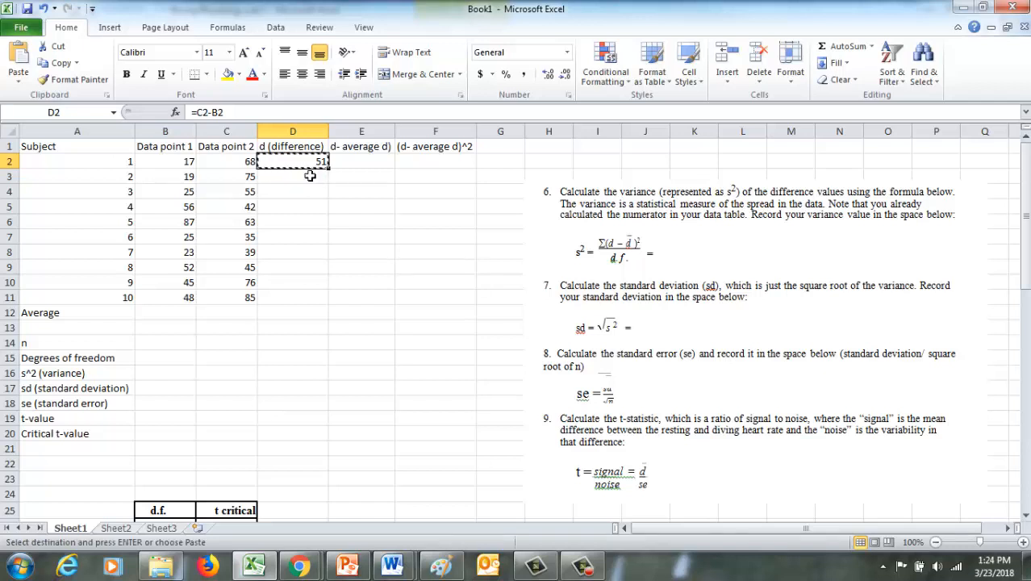
pyautogui.moveTo(310, 182); pyautogui.dragTo(312, 297)
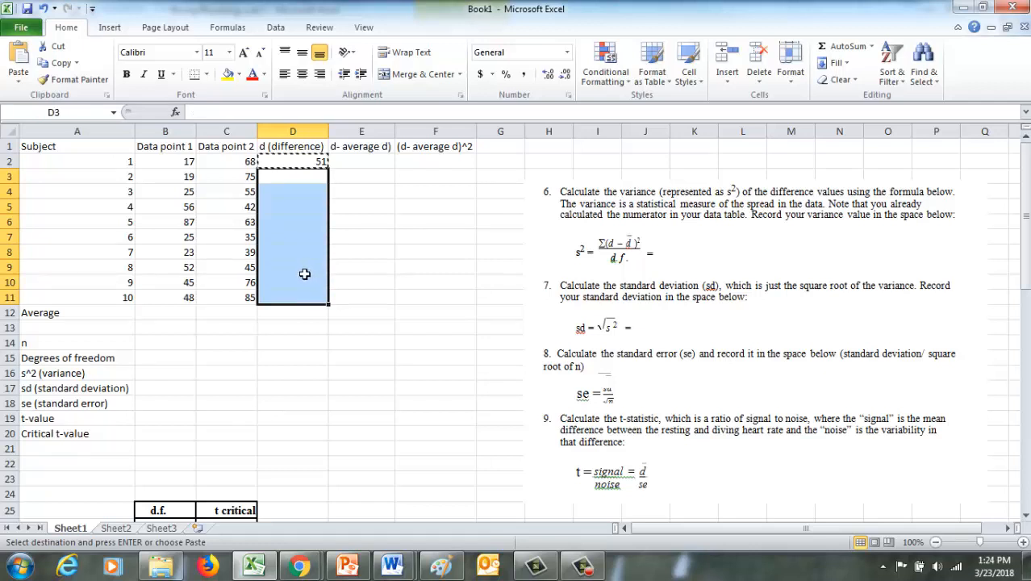
pyautogui.hotkey('ctrl', 'v')
pyautogui.click(309, 186)
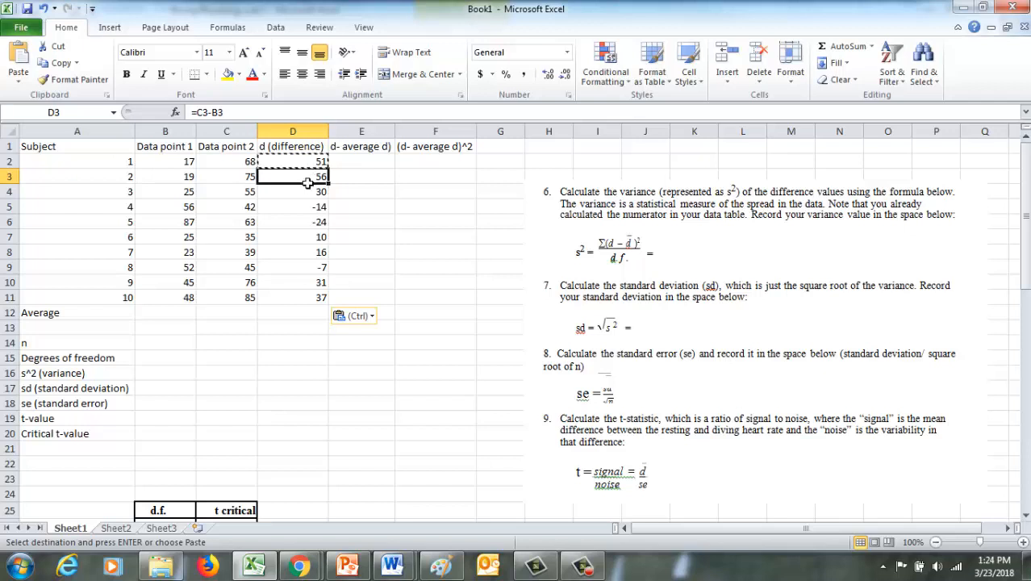
pyautogui.click(247, 182)
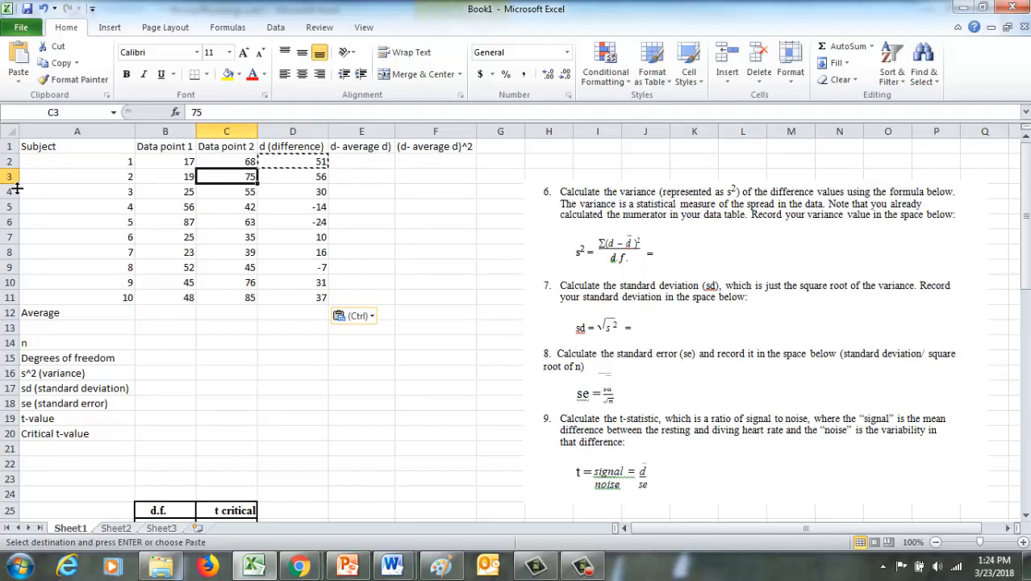
pyautogui.click(181, 179)
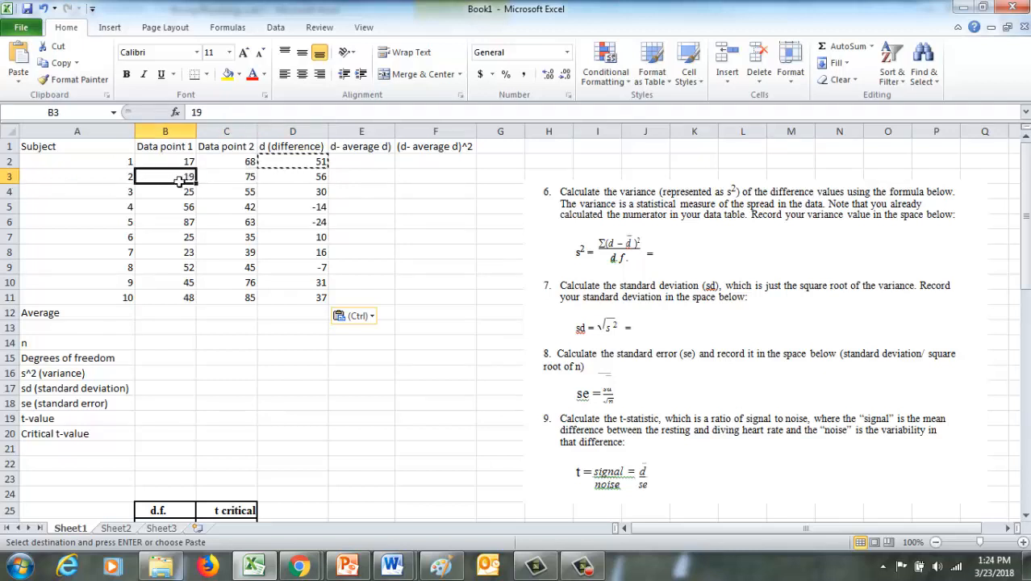
pyautogui.click(299, 182)
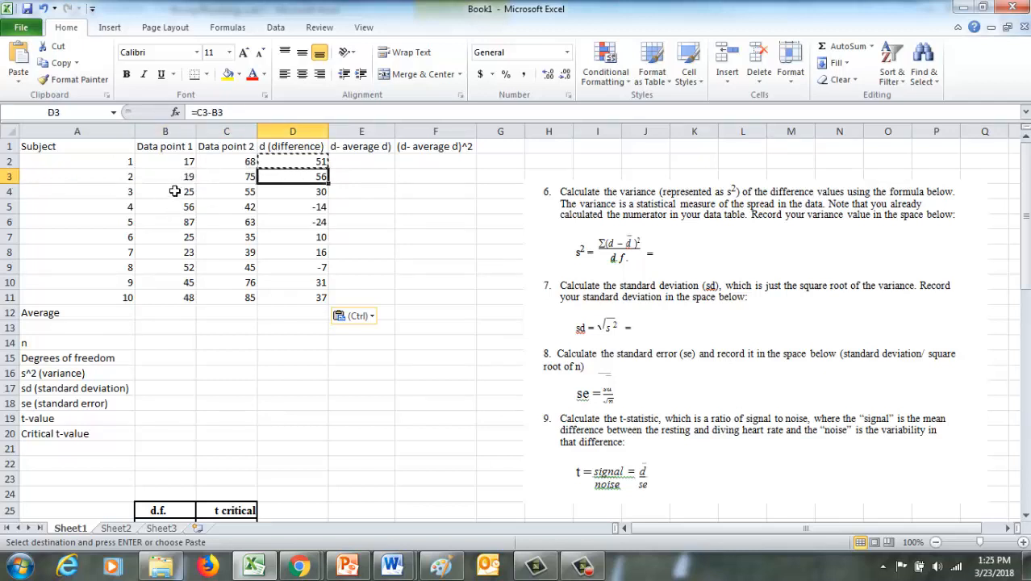
# Change subject 2's Data point 2 value in C3 to 65 and check the recalculated difference in D3.
pyautogui.click(319, 312)
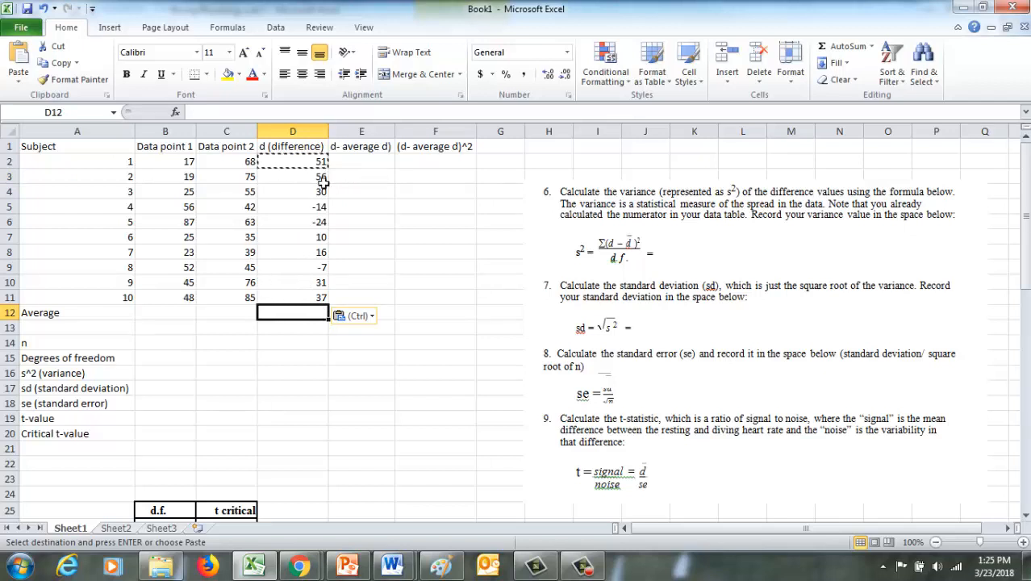
pyautogui.click(251, 179)
pyautogui.write('65')
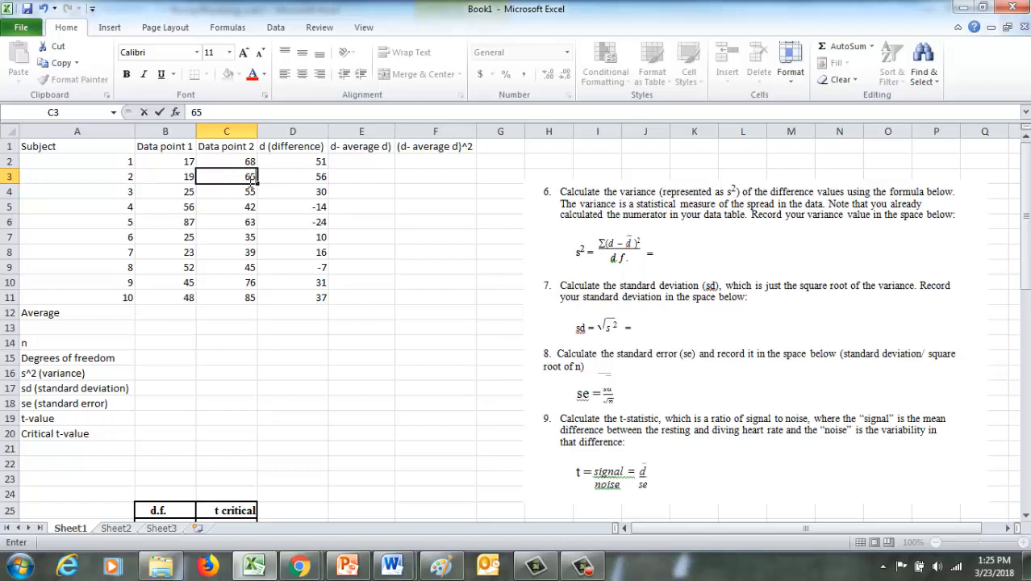
pyautogui.press('Return')
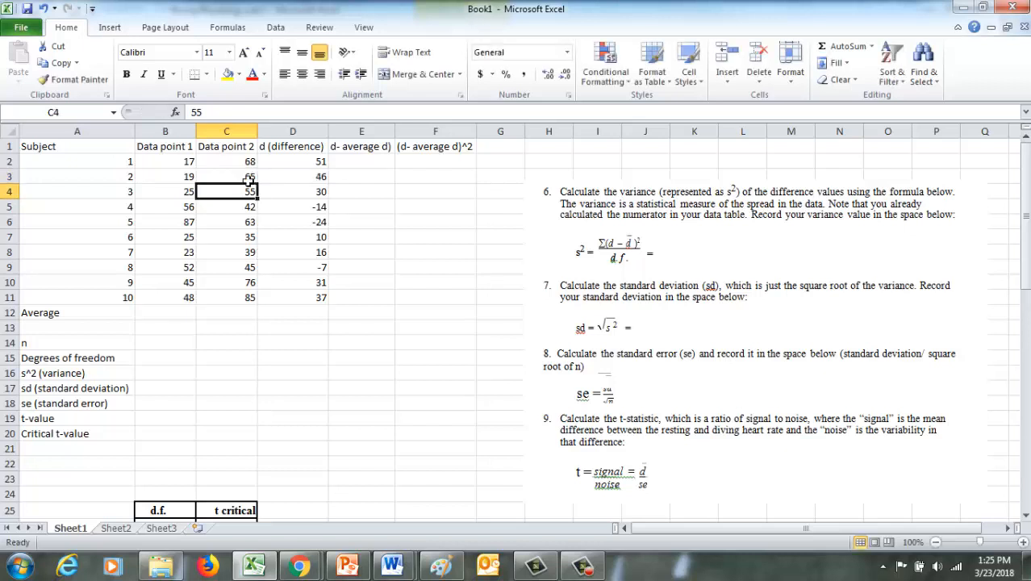
pyautogui.click(322, 183)
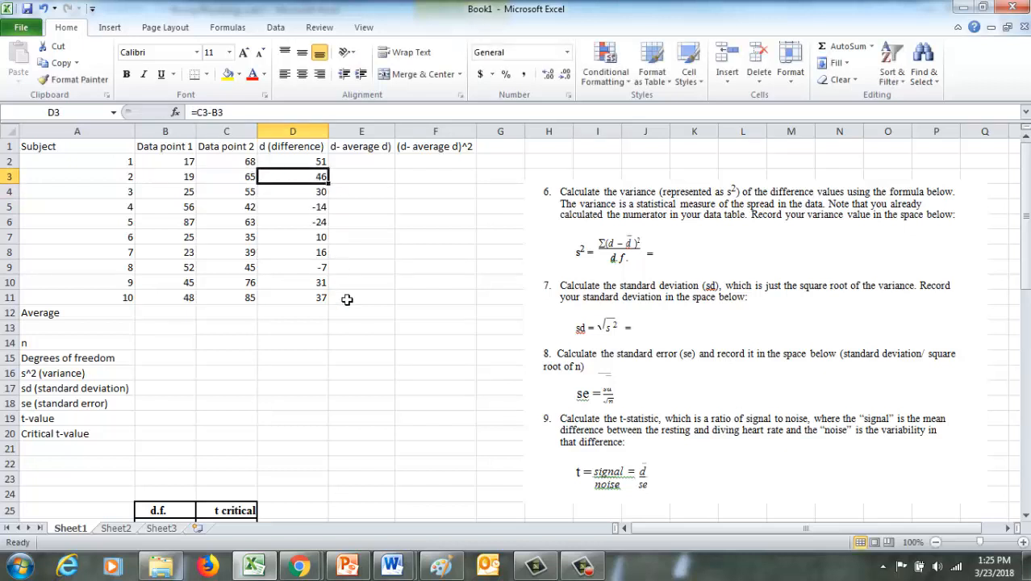
pyautogui.click(355, 327)
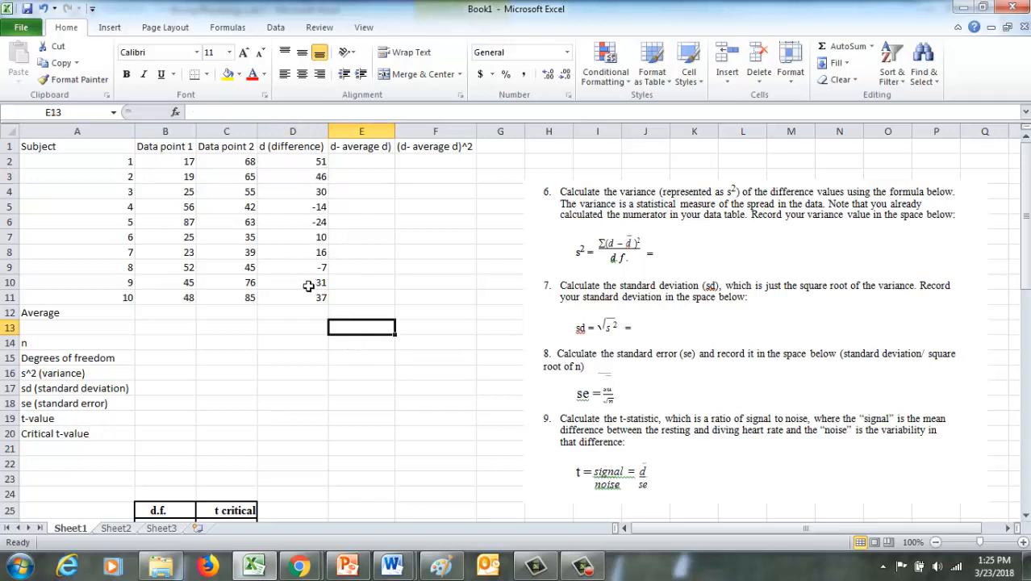
# Calculate the average of Data point 1 in cell B12 with the AVERAGE function over B2:B11.
pyautogui.click(179, 318)
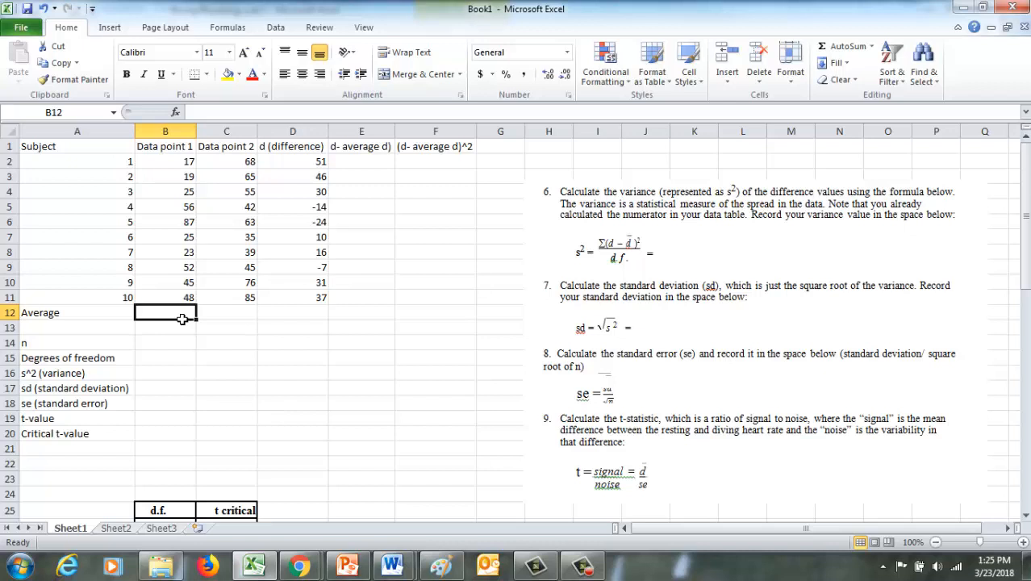
pyautogui.write('=')
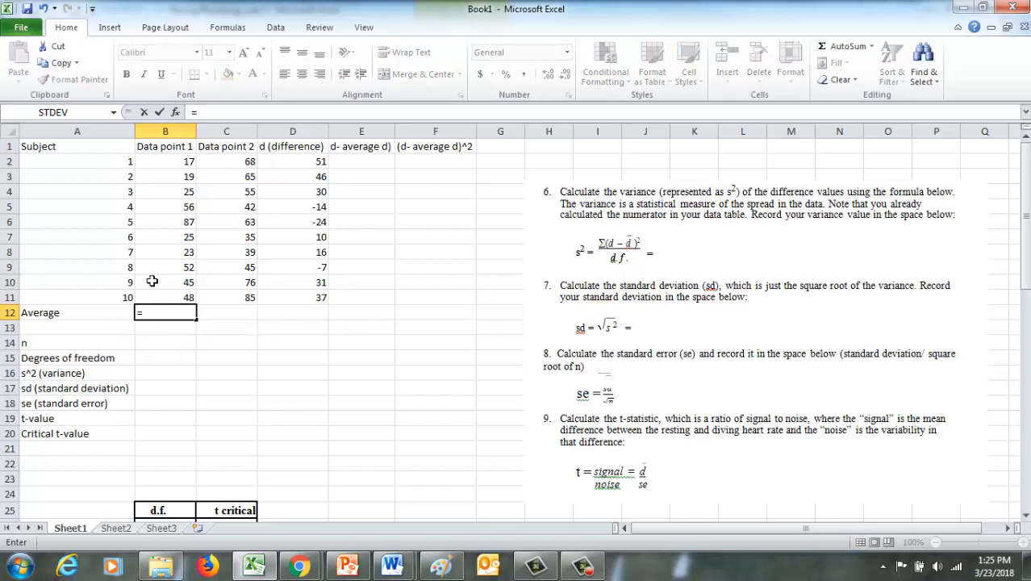
pyautogui.write('averag')
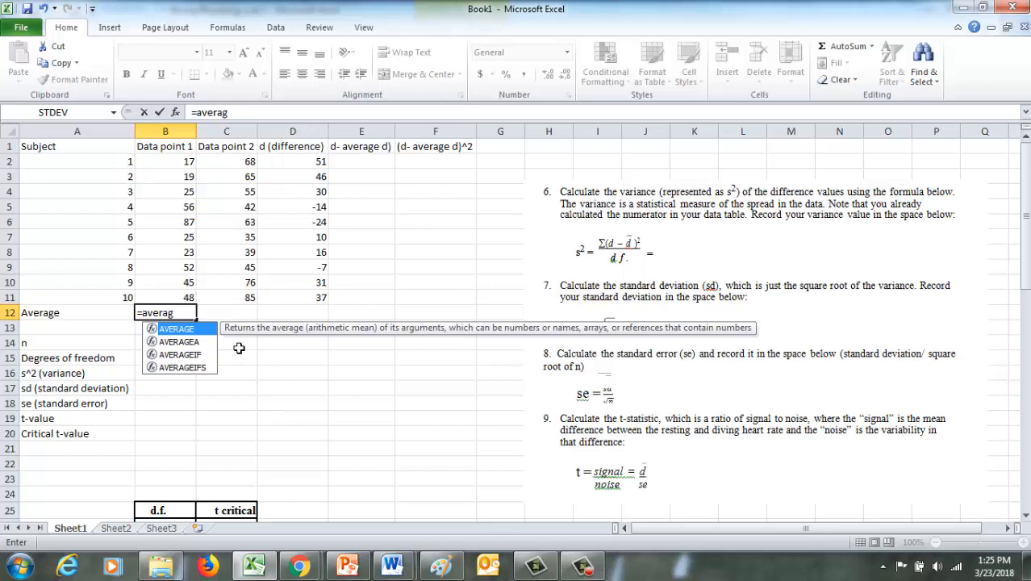
pyautogui.doubleClick(171, 330)
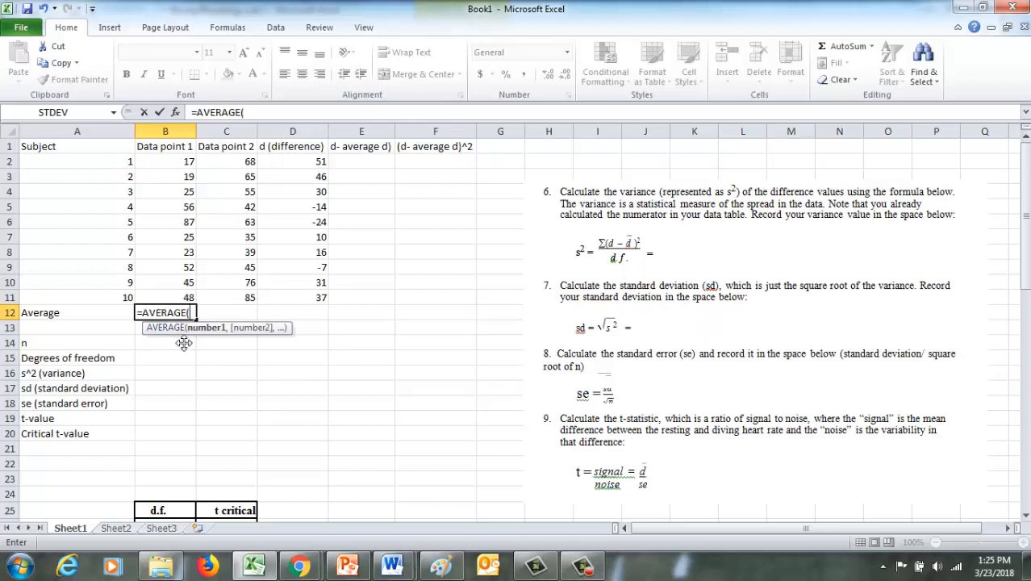
pyautogui.click(187, 299)
pyautogui.moveTo(187, 298); pyautogui.dragTo(162, 167)
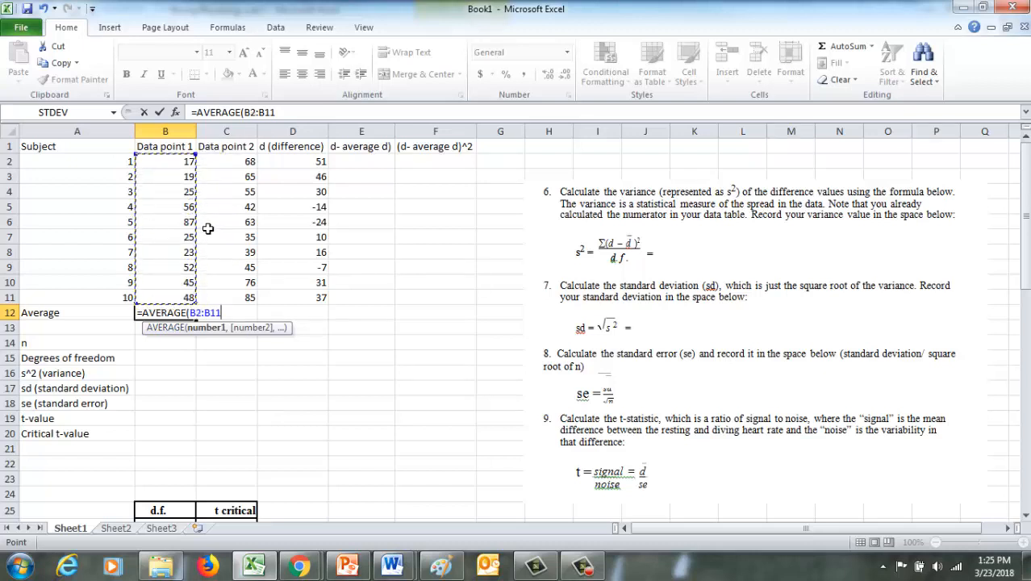
pyautogui.press('Return')
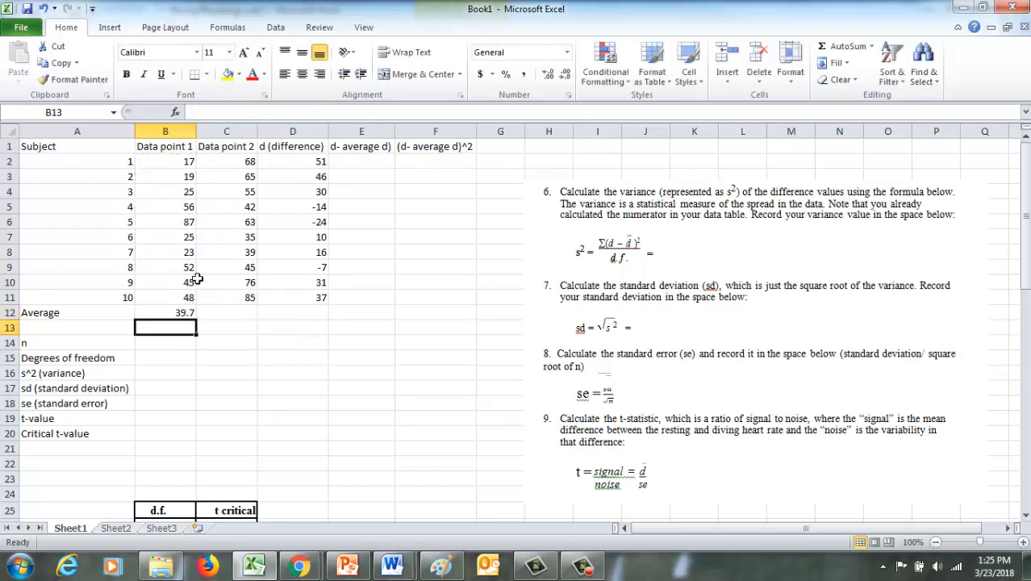
# Copy the average formula from B12 into C12 and D12 for Data point 2 and the differences.
pyautogui.click(173, 320)
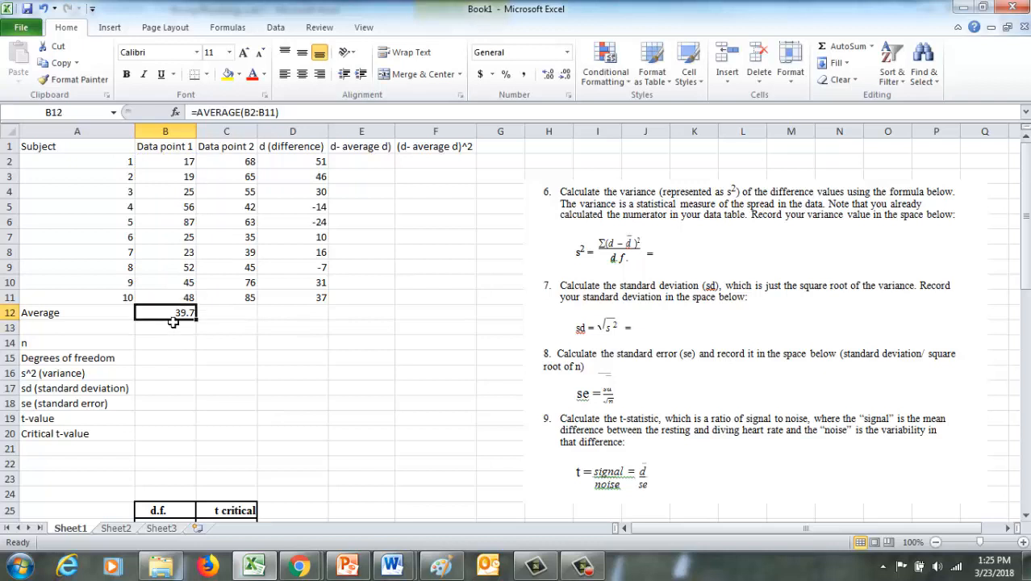
pyautogui.hotkey('ctrl', 'c')
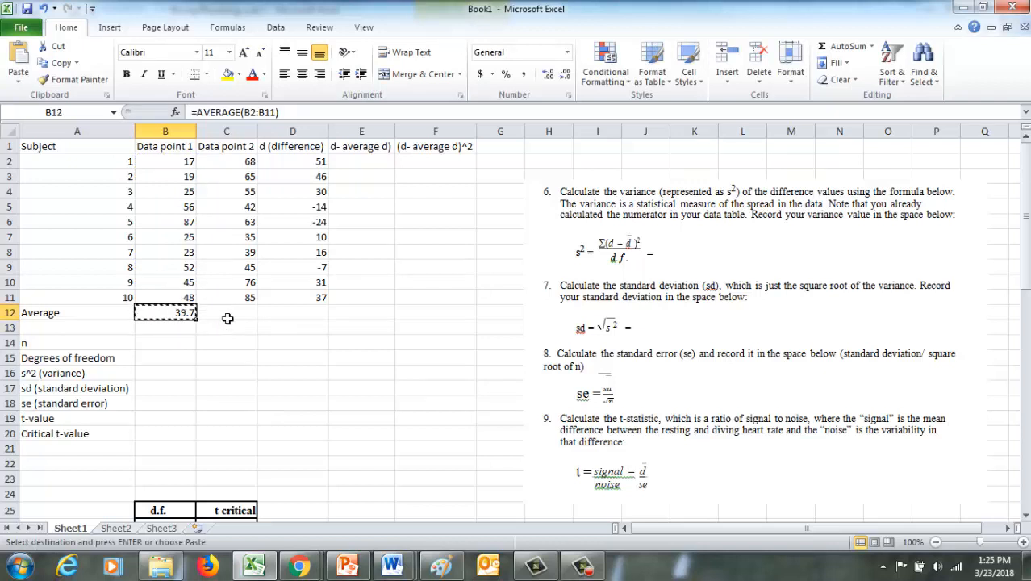
pyautogui.click(227, 318)
pyautogui.hotkey('ctrl', 'v')
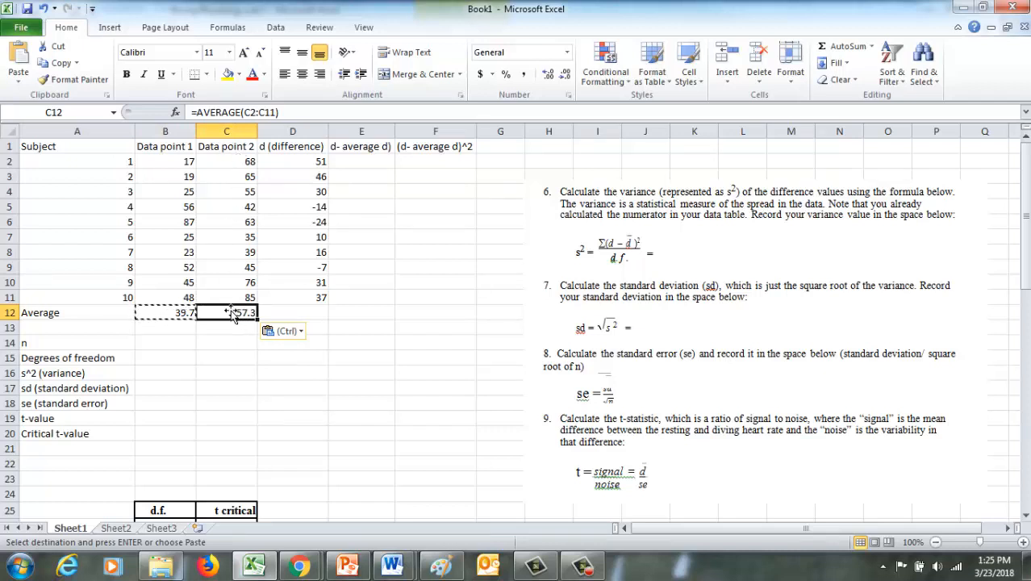
pyautogui.click(285, 315)
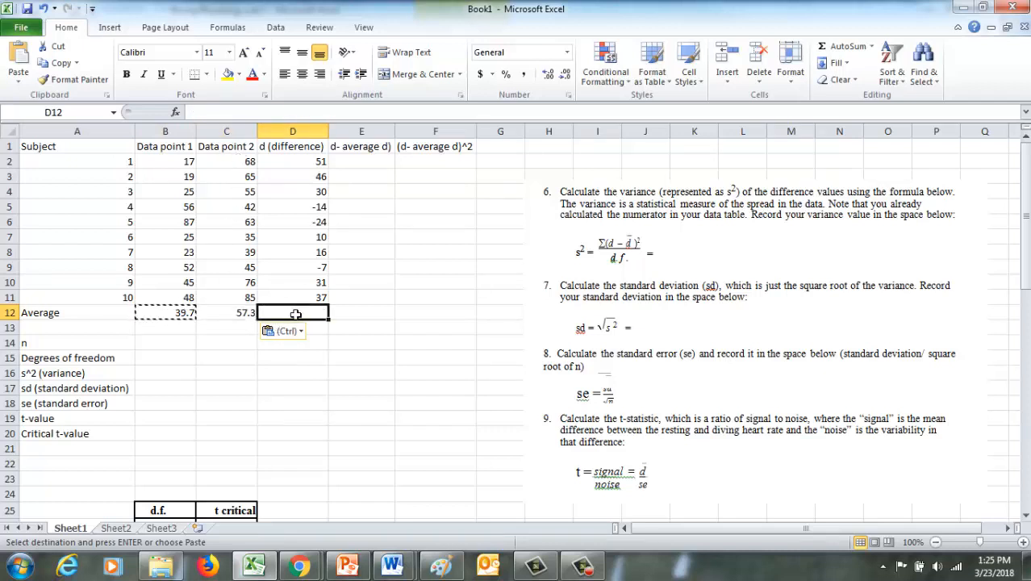
pyautogui.hotkey('ctrl', 'v')
pyautogui.press('ctrl')
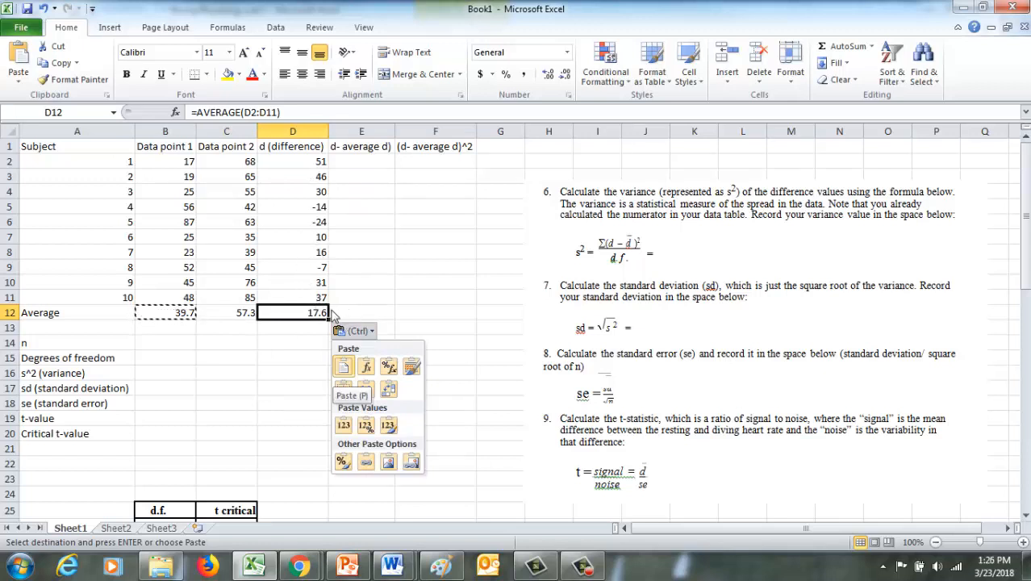
# Correct the header in cell E1 to read "(d- average d)" by adding the missing opening parenthesis.
pyautogui.click(367, 162)
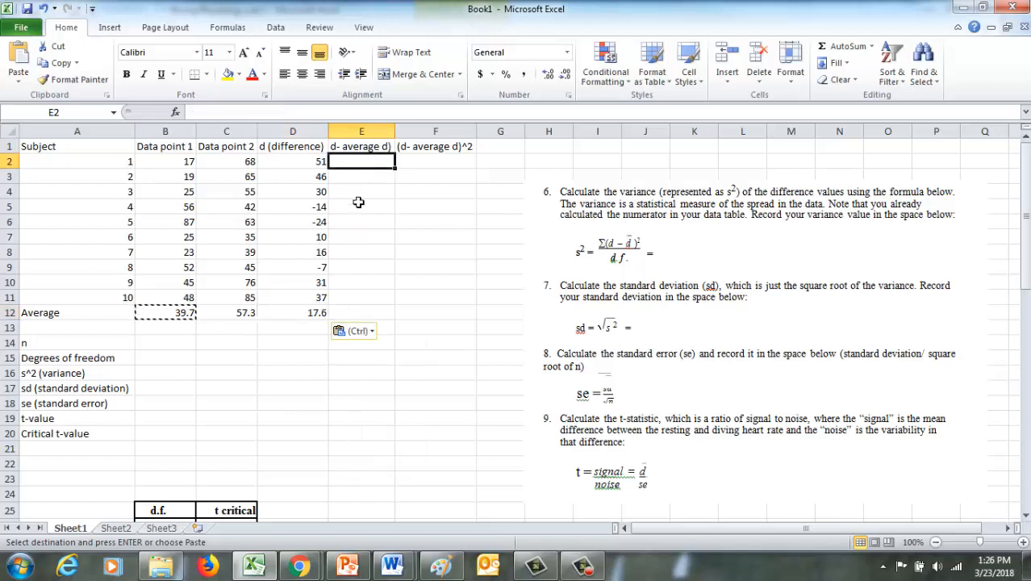
pyautogui.click(351, 147)
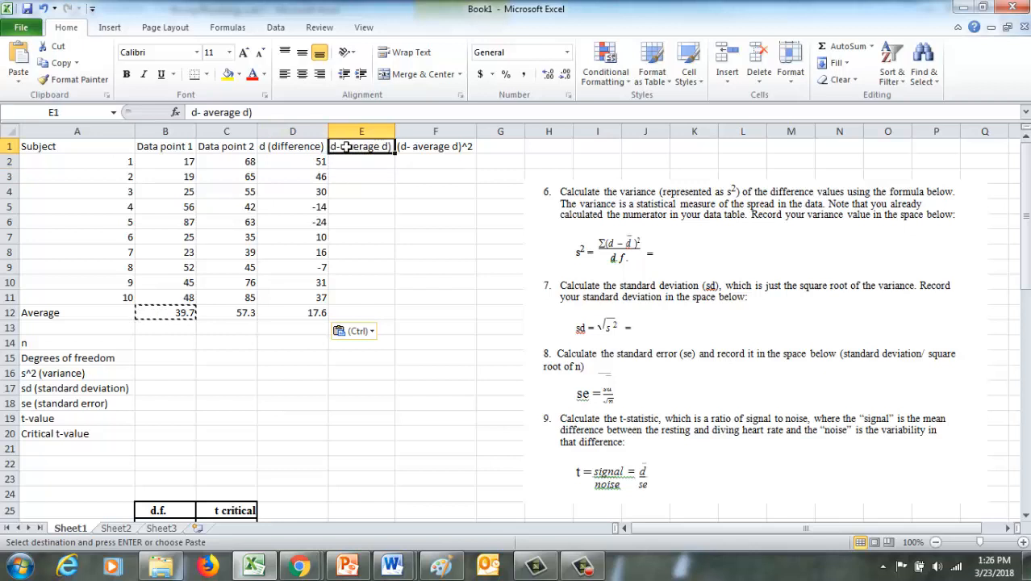
pyautogui.click(193, 113)
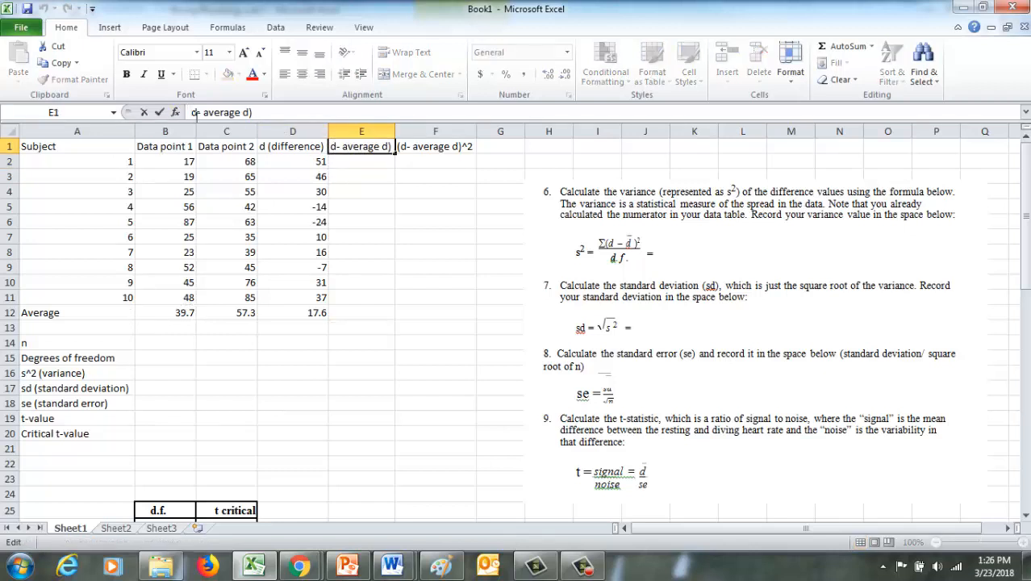
pyautogui.click(299, 316)
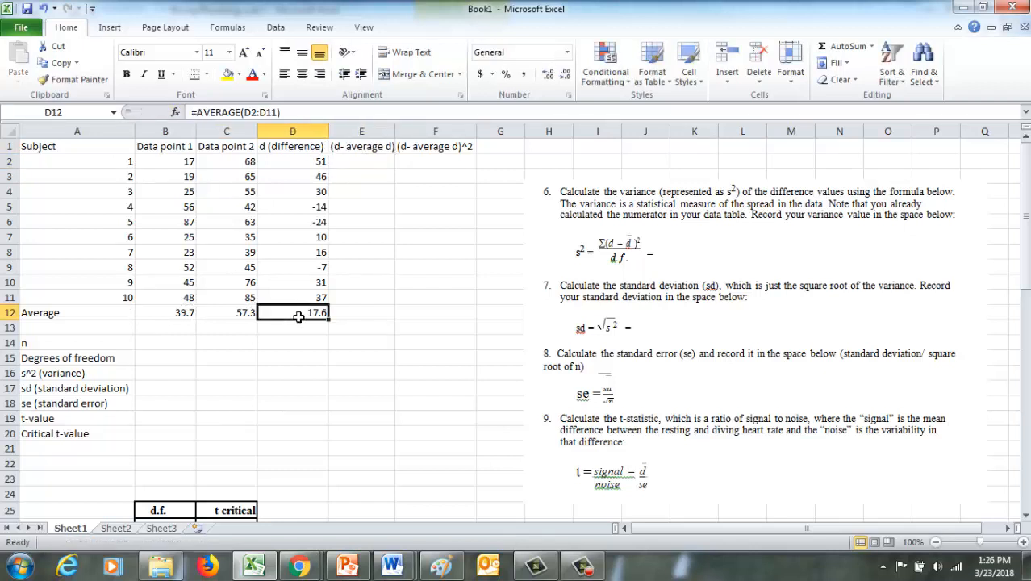
# Enter the formula =D2-17.6 in cell E2 to get subject 1's deviation from the average difference.
pyautogui.click(361, 165)
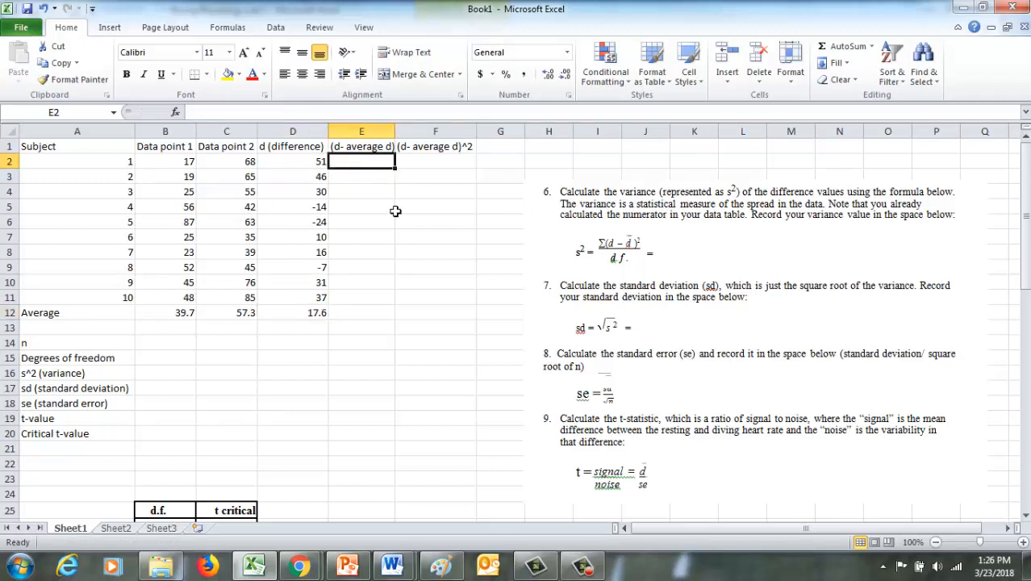
pyautogui.write('=')
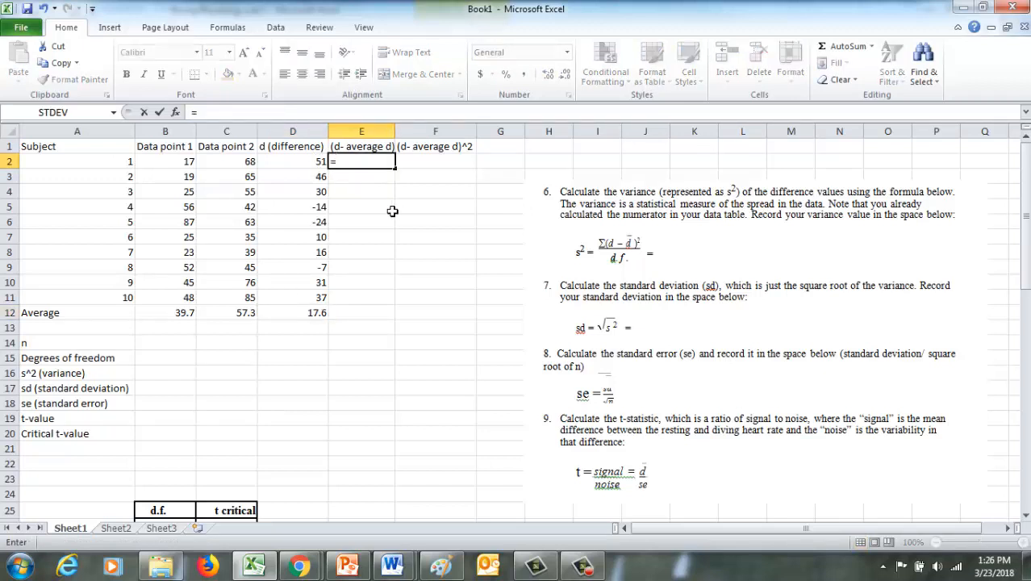
pyautogui.click(302, 164)
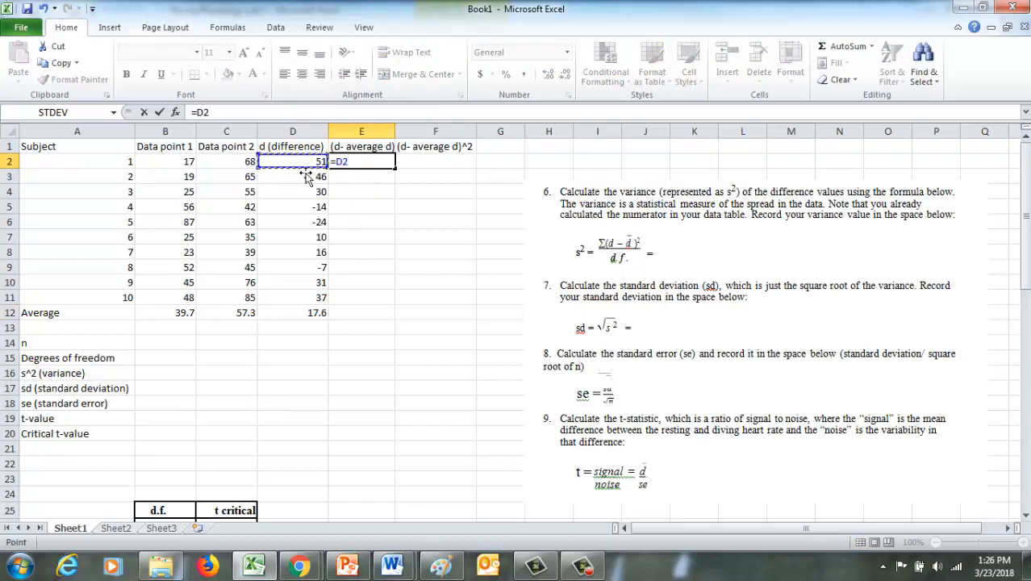
pyautogui.write('-17.')
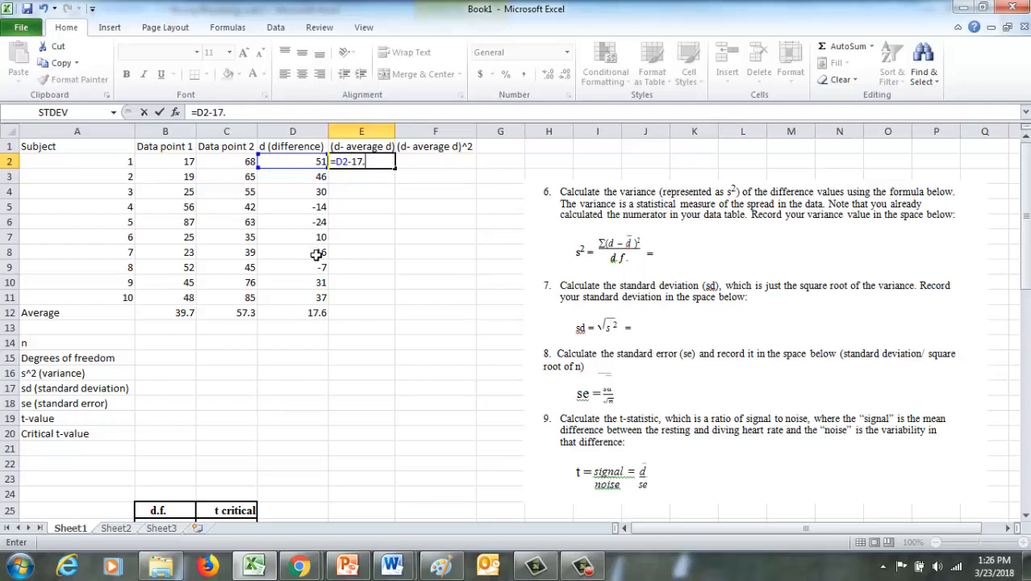
pyautogui.write('6')
pyautogui.press('Return')
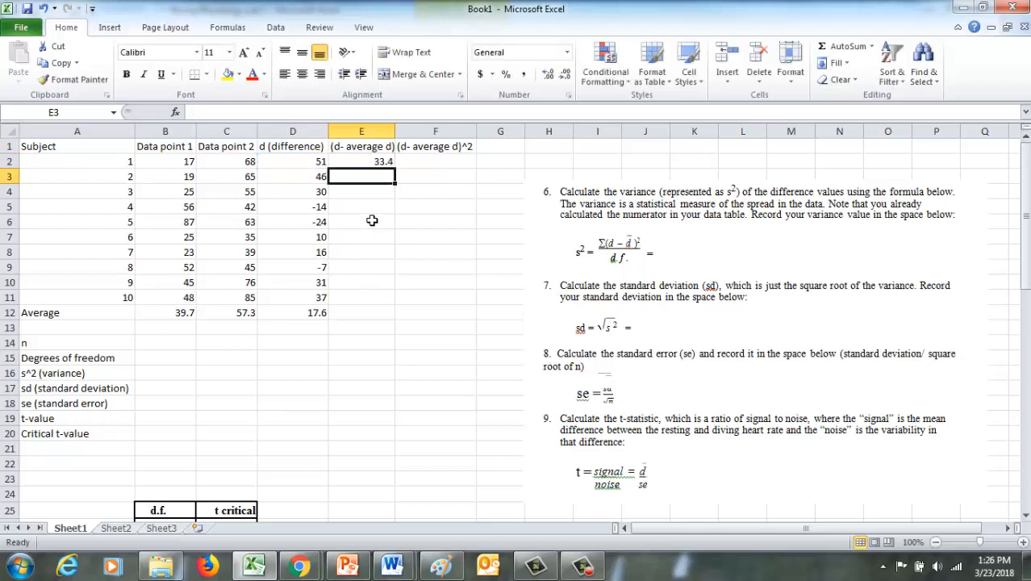
# Copy the deviation formula from E2 into E3:E11 for the remaining subjects.
pyautogui.click(380, 165)
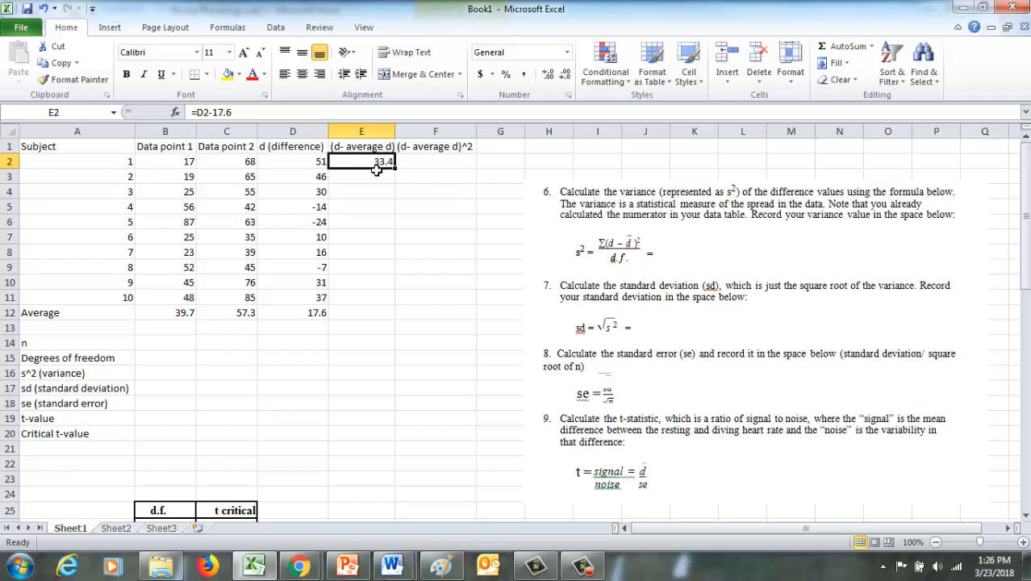
pyautogui.hotkey('ctrl', 'c')
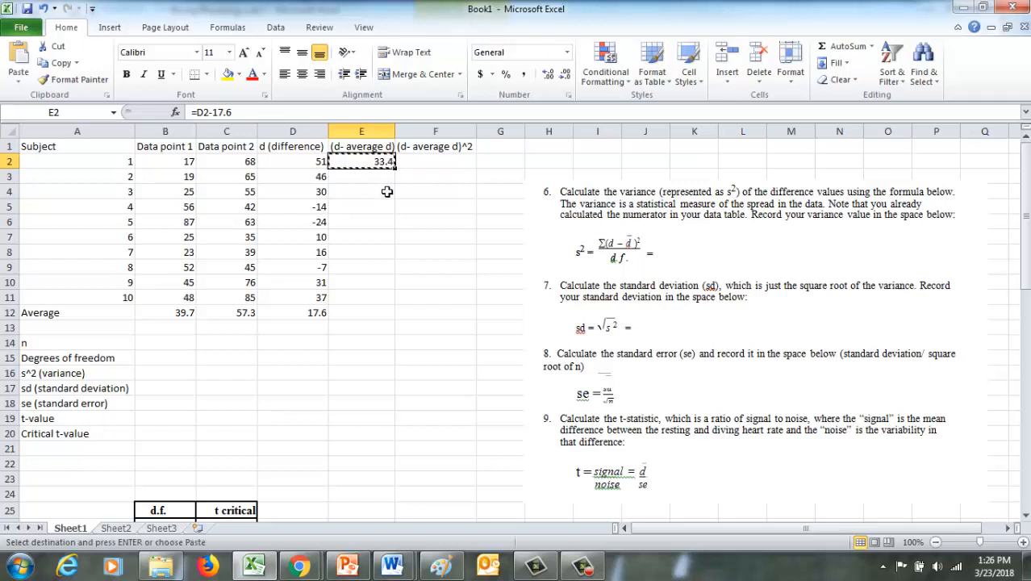
pyautogui.moveTo(383, 177); pyautogui.dragTo(384, 302)
pyautogui.hotkey('ctrl', 'v')
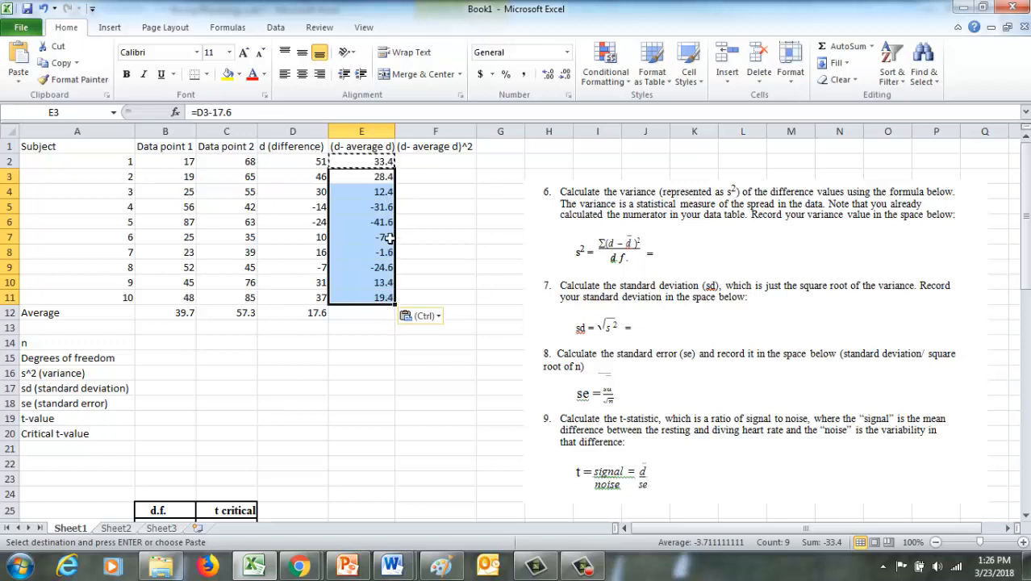
# Replace the constant 17.6 in E2's formula with a reference to the average difference, giving =D2-D12.
pyautogui.click(387, 161)
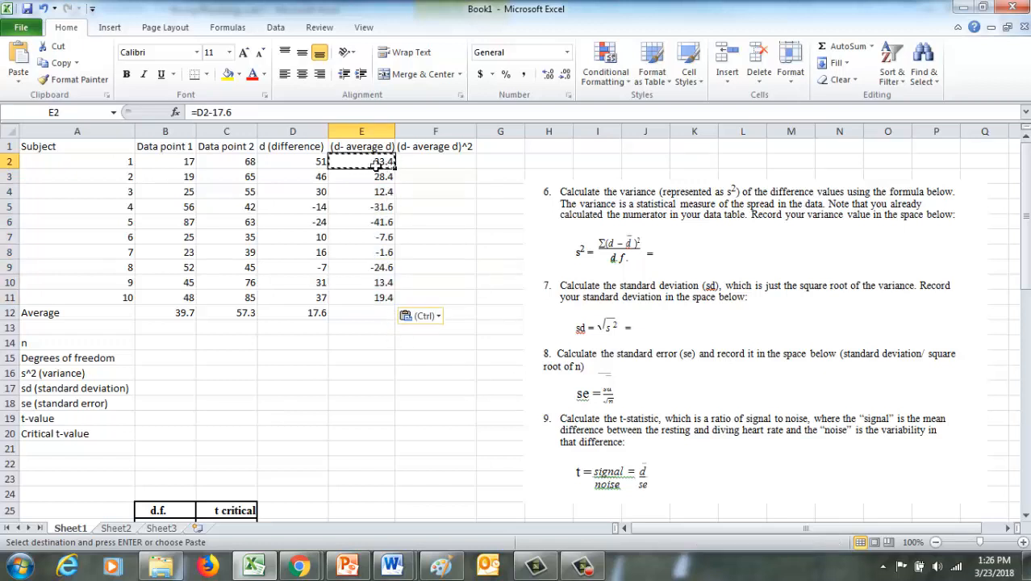
pyautogui.click(228, 113)
pyautogui.moveTo(231, 113); pyautogui.dragTo(221, 113)
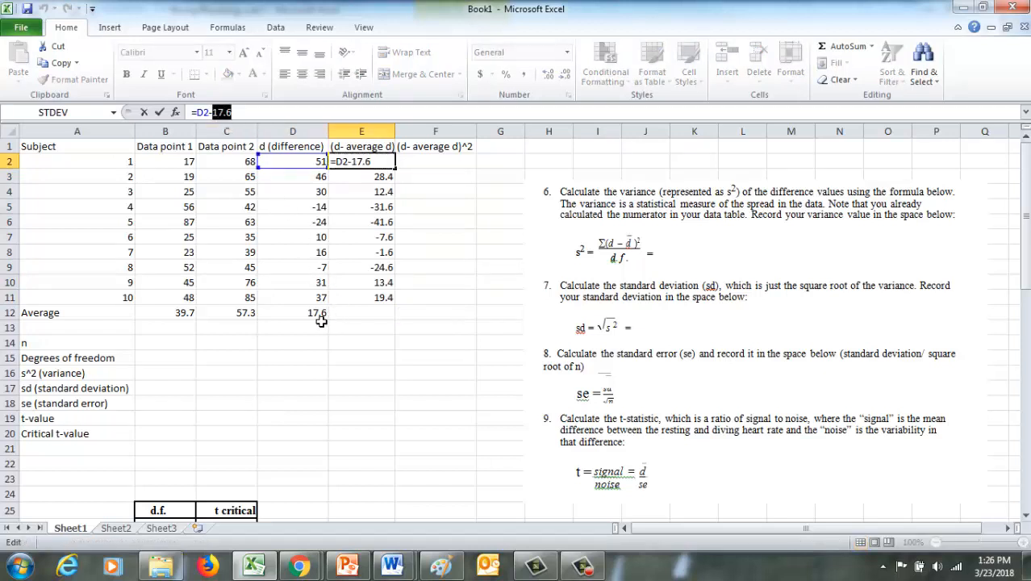
pyautogui.click(317, 315)
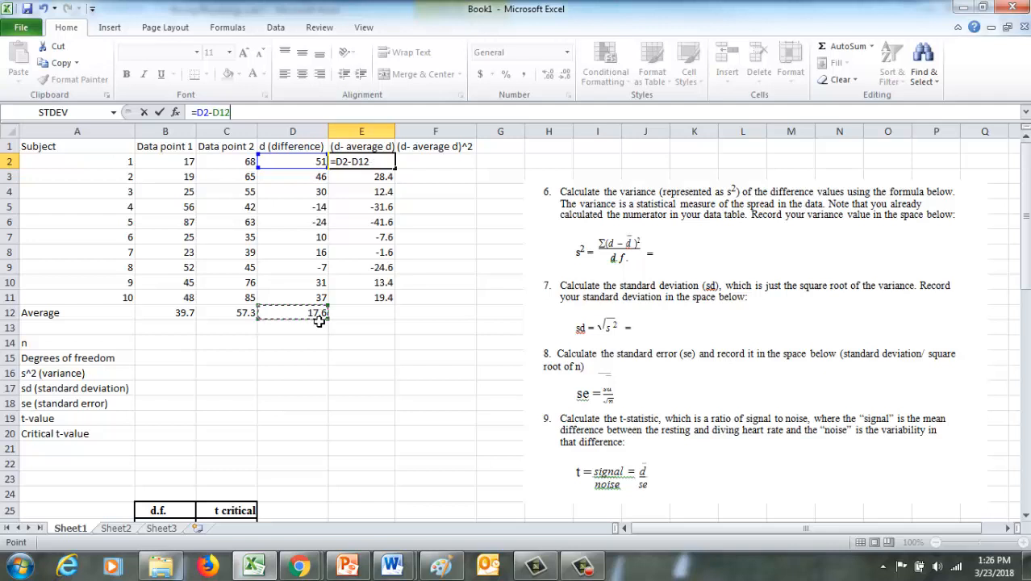
pyautogui.press('Return')
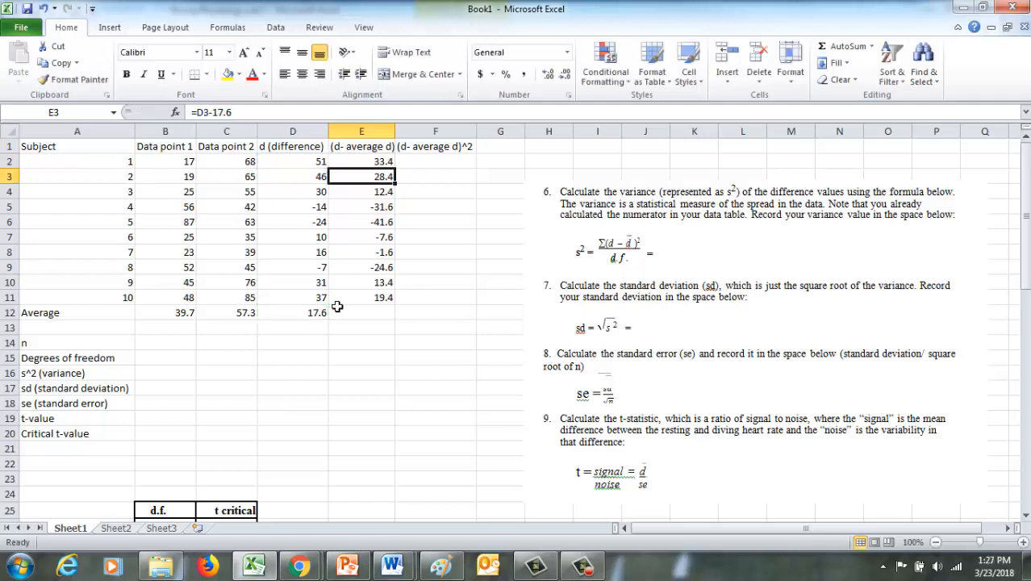
# Try copying the =D2-D12 formula from E2 down into E3:E11.
pyautogui.click(373, 164)
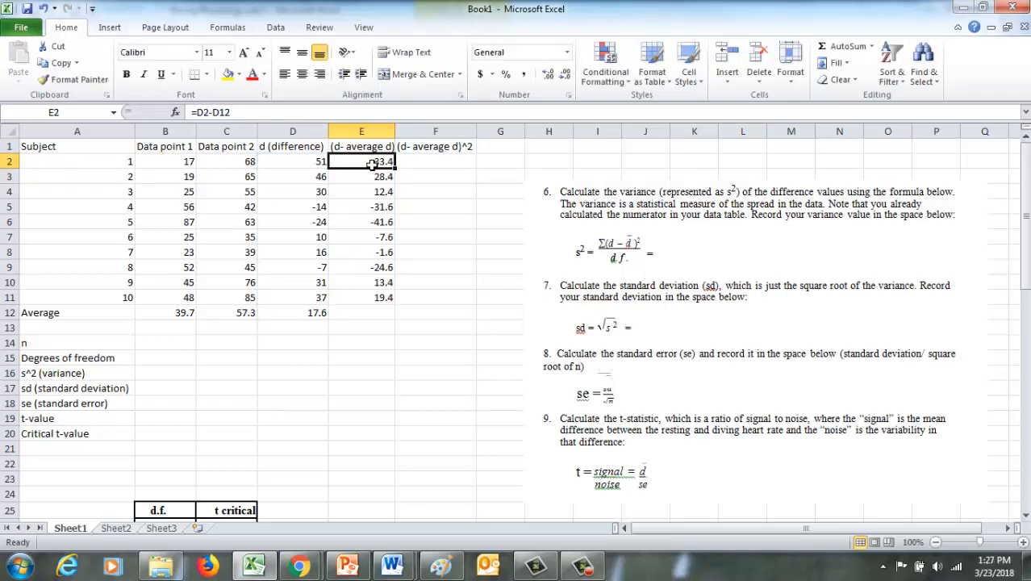
pyautogui.hotkey('ctrl', 'c')
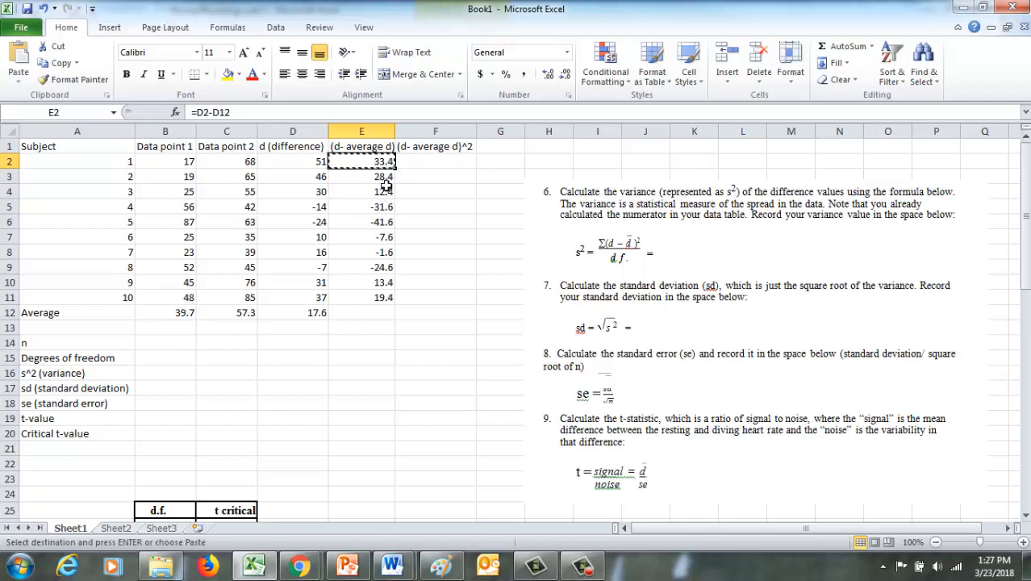
pyautogui.moveTo(385, 183); pyautogui.dragTo(391, 302)
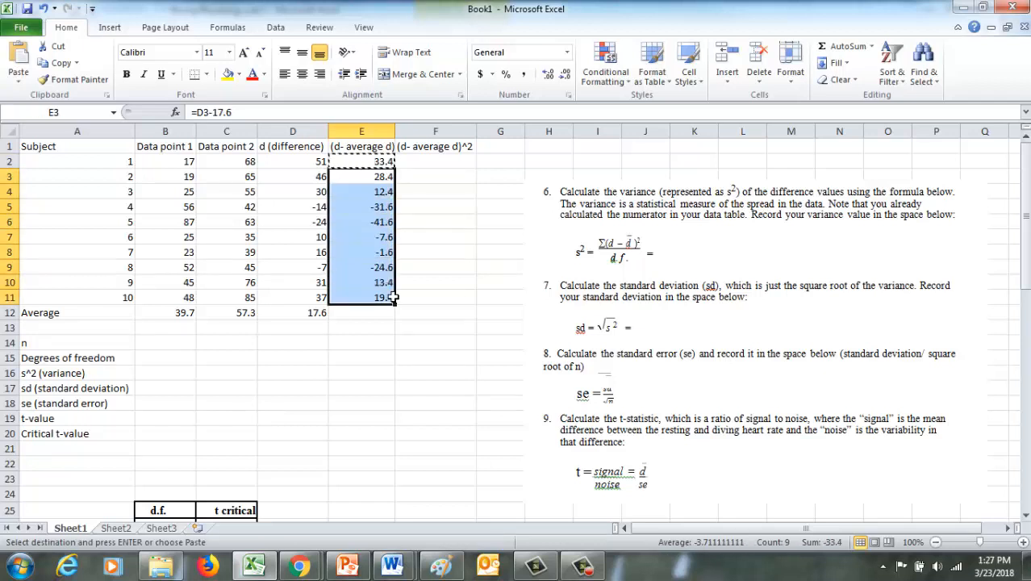
pyautogui.hotkey('ctrl', 'v')
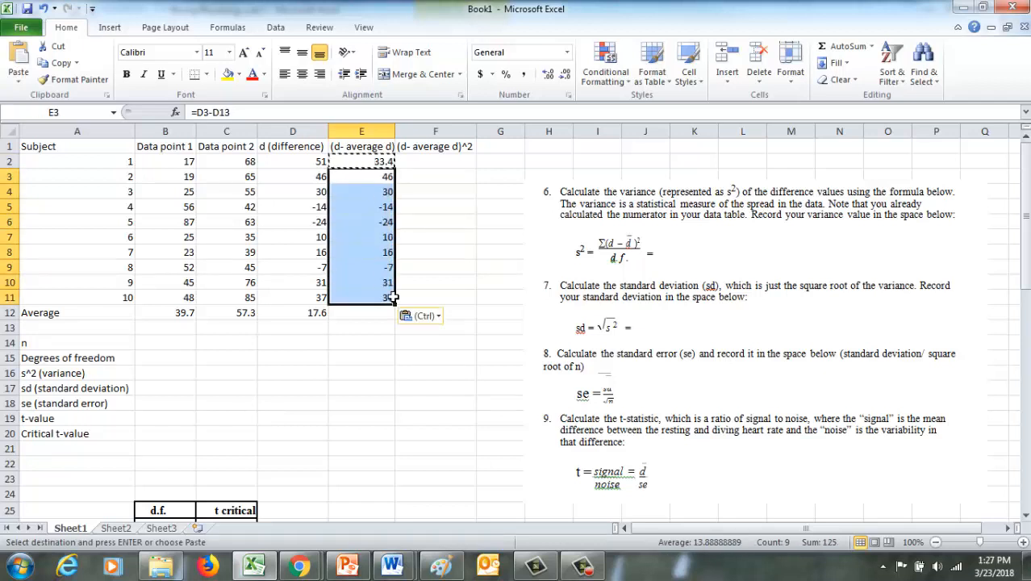
# Replace the D13 reference in cell E3's formula with the constant average difference, 17.6.
pyautogui.click(388, 182)
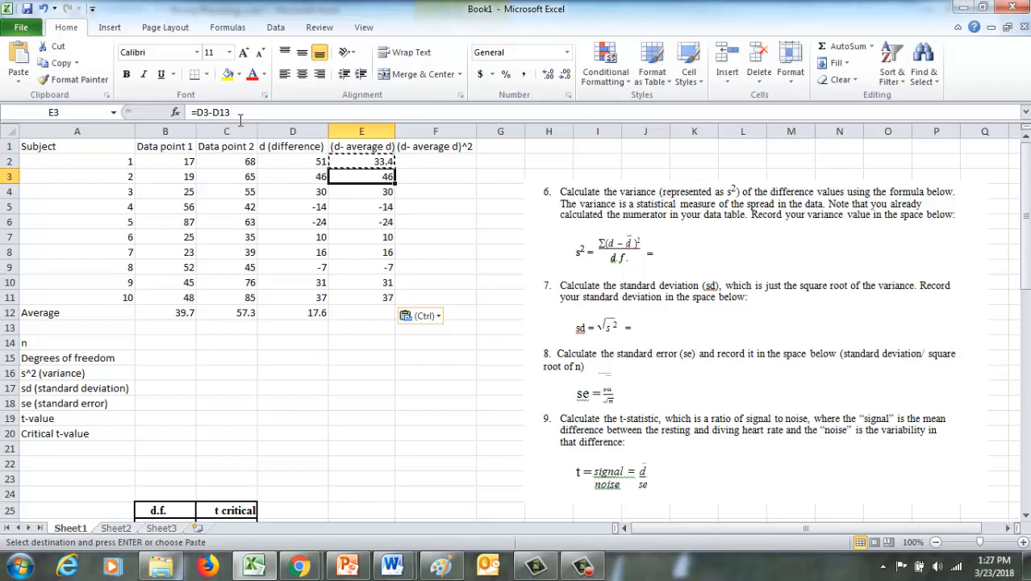
pyautogui.moveTo(234, 113); pyautogui.dragTo(222, 119)
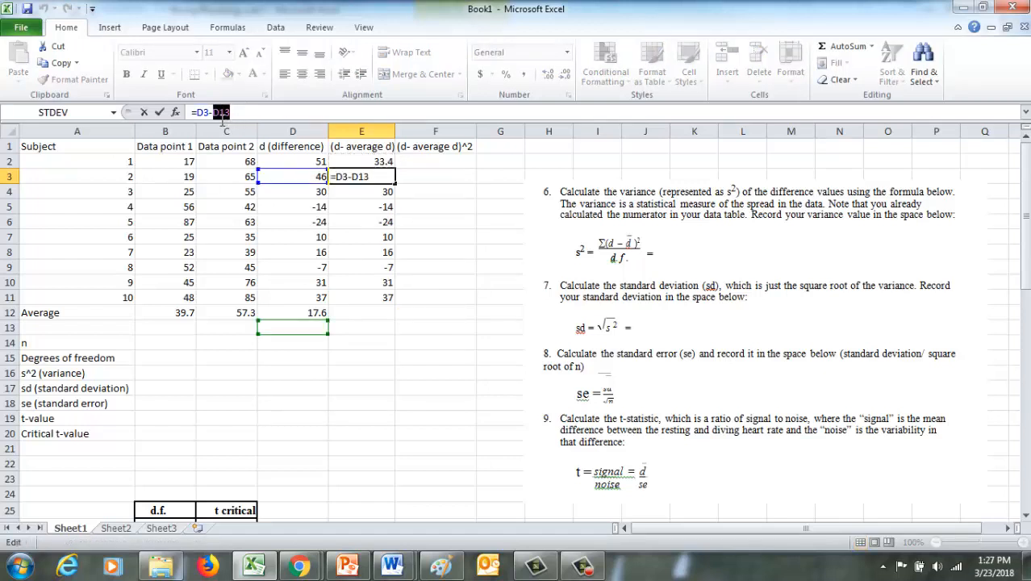
pyautogui.write('17.6')
pyautogui.press('Return')
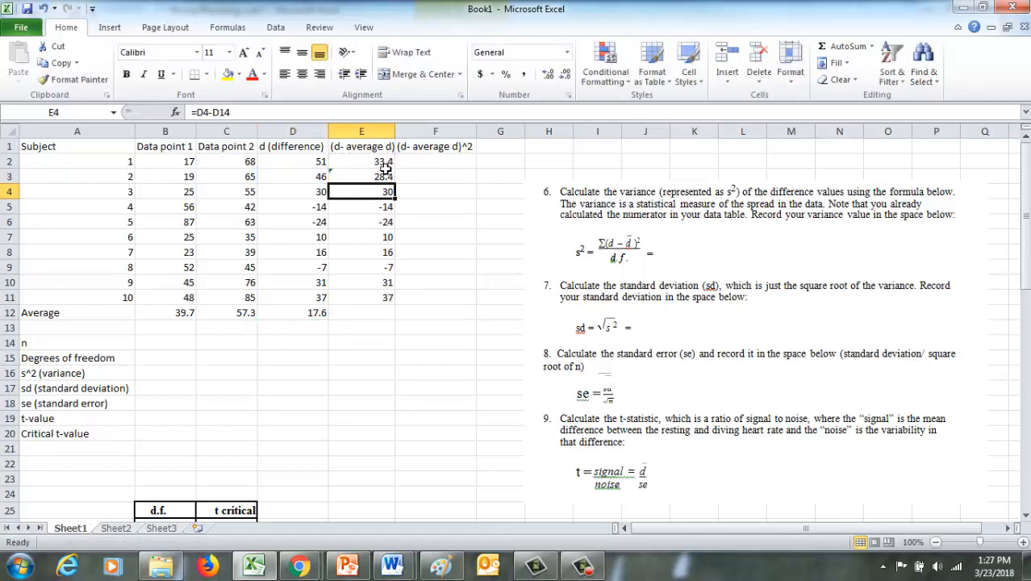
# Change cell E2's formula back to =D2-17.6, using the constant instead of the D12 reference.
pyautogui.click(366, 164)
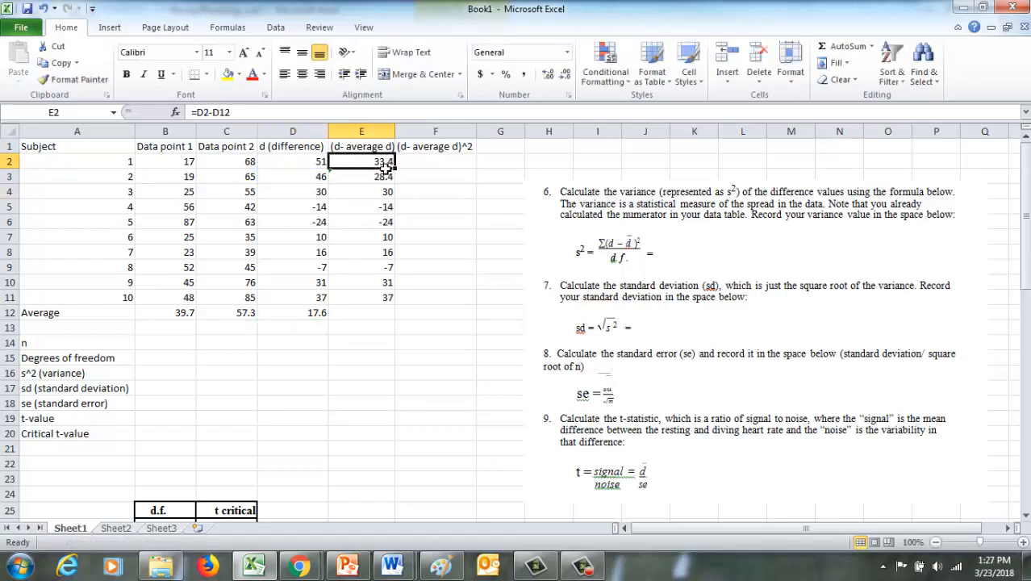
pyautogui.doubleClick(222, 113)
pyautogui.write('17')
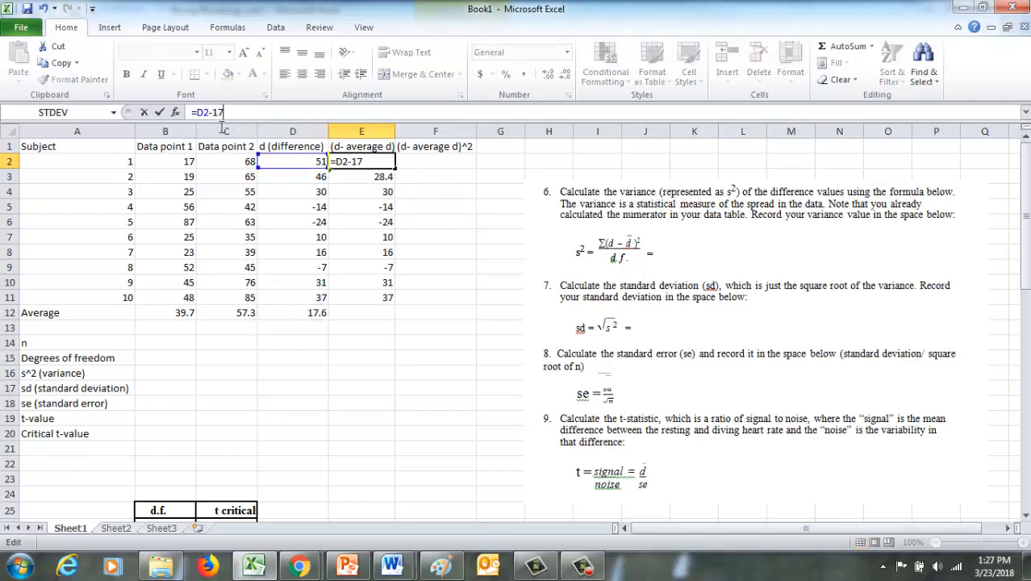
pyautogui.write('.6')
pyautogui.click(371, 196)
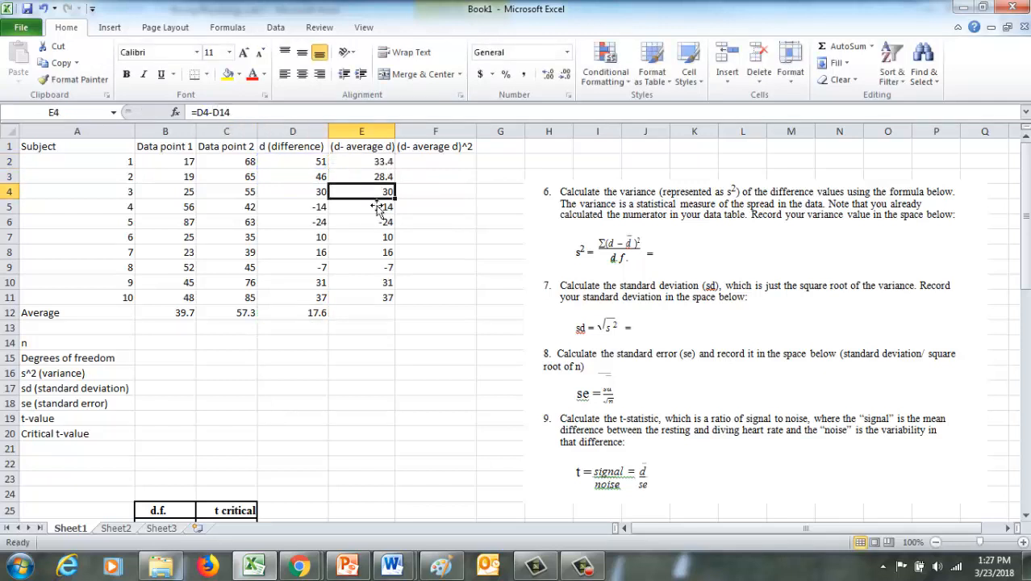
# Copy the constant-based formula from E2 over the existing formulas in E3:E11.
pyautogui.click(371, 163)
pyautogui.hotkey('ctrl', 'c')
pyautogui.moveTo(365, 178); pyautogui.dragTo(365, 295)
pyautogui.hotkey('ctrl', 'v')
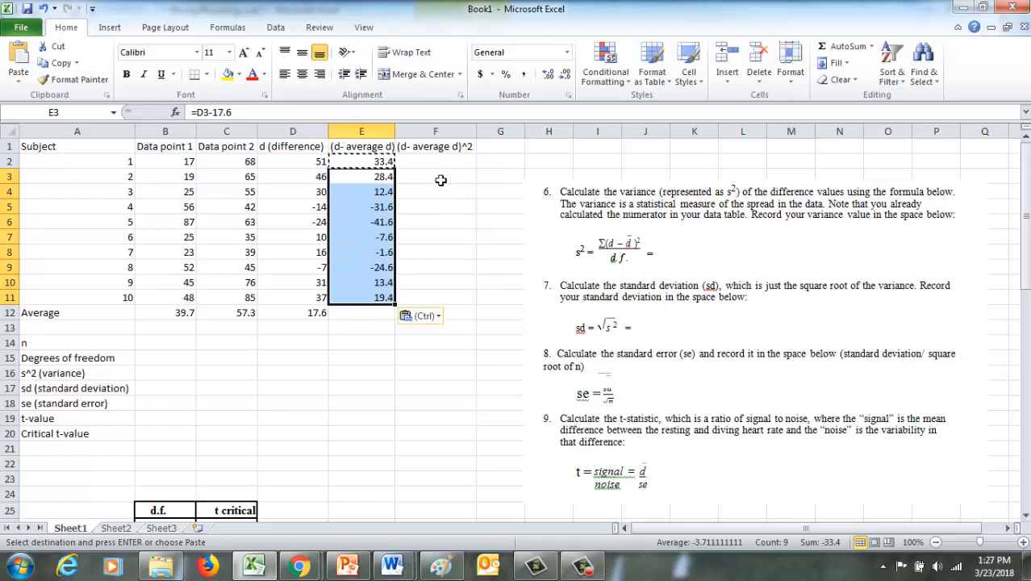
# Enter the formula =E2^2 in cell F2 to square subject 1's deviation.
pyautogui.click(424, 163)
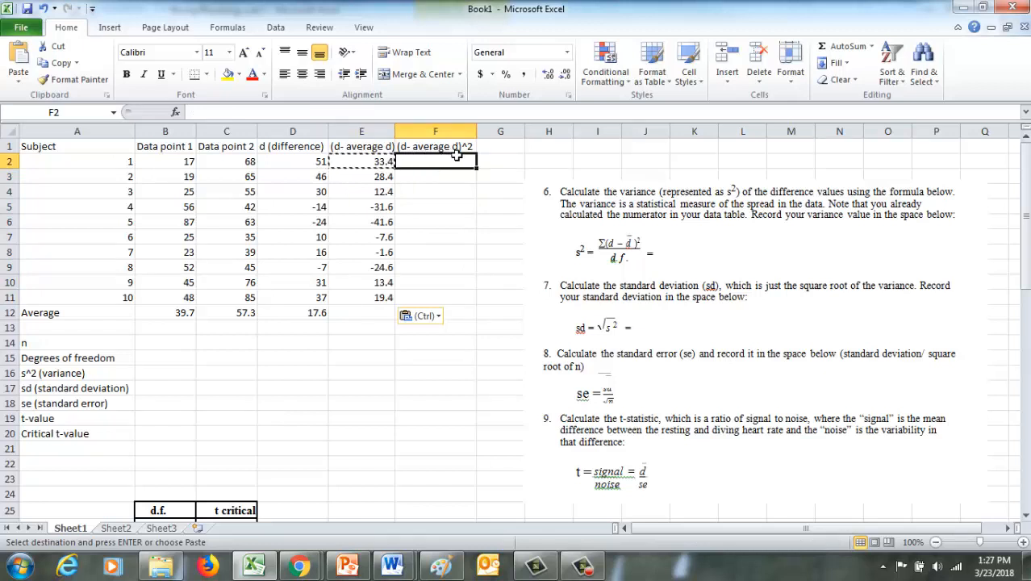
pyautogui.write('=')
pyautogui.click(377, 166)
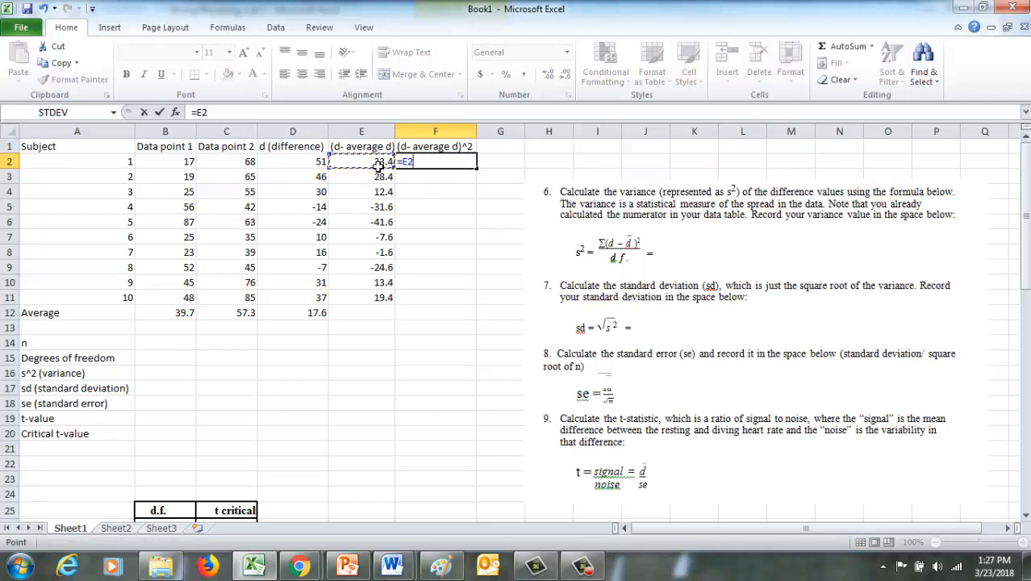
pyautogui.write('*')
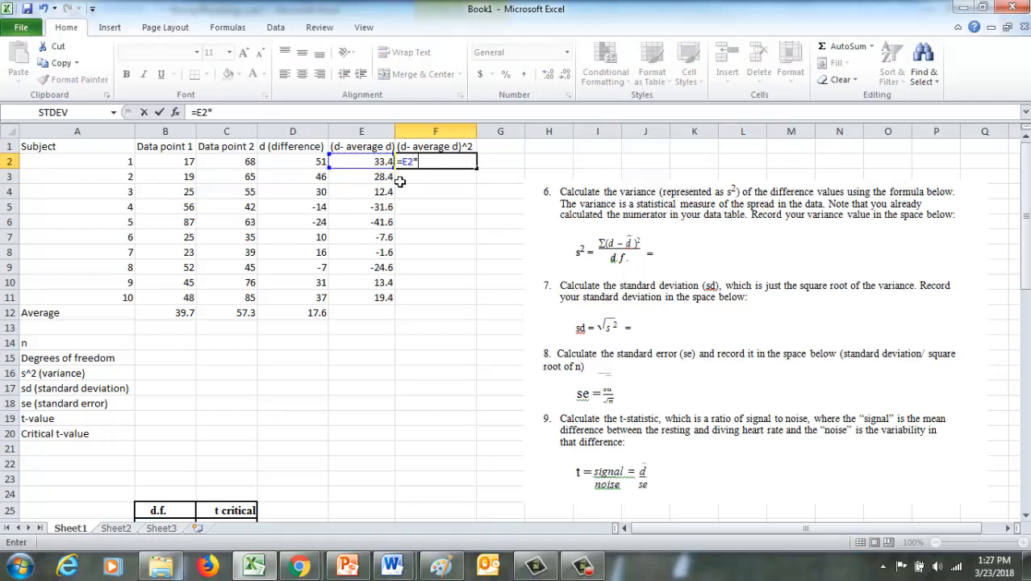
pyautogui.click(373, 167)
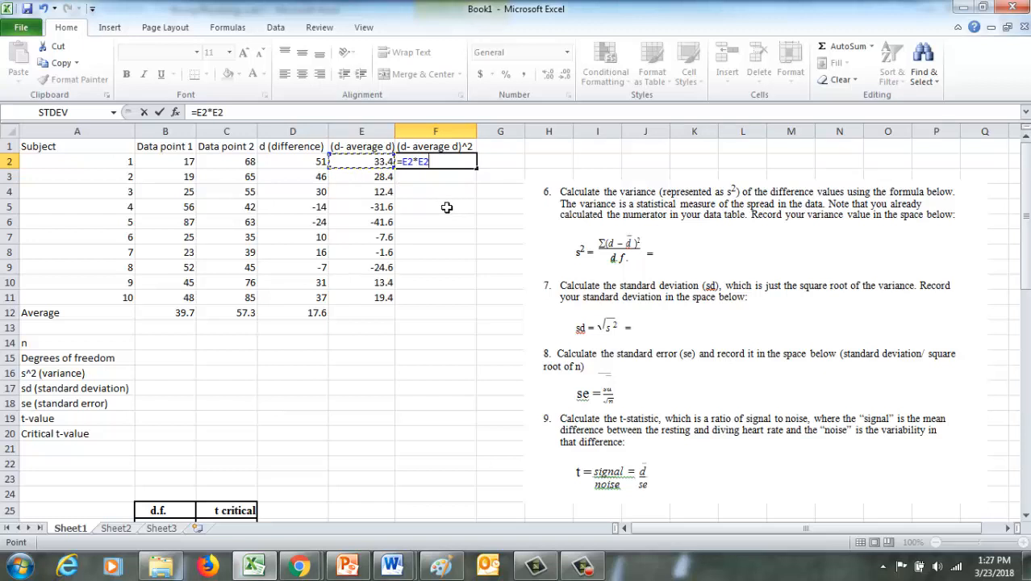
pyautogui.press('BackSpace')
pyautogui.press('BackSpace')
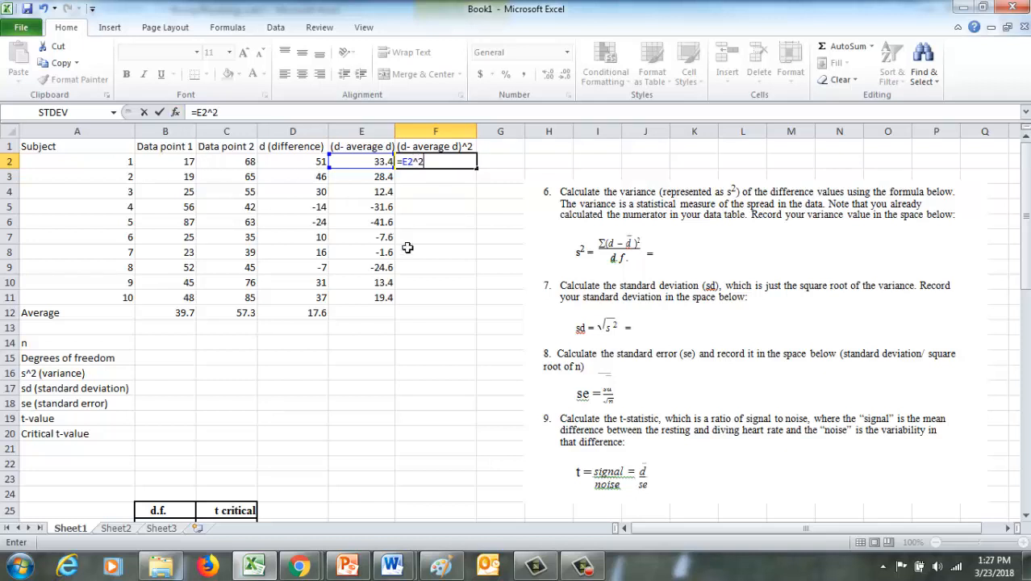
pyautogui.press('Return')
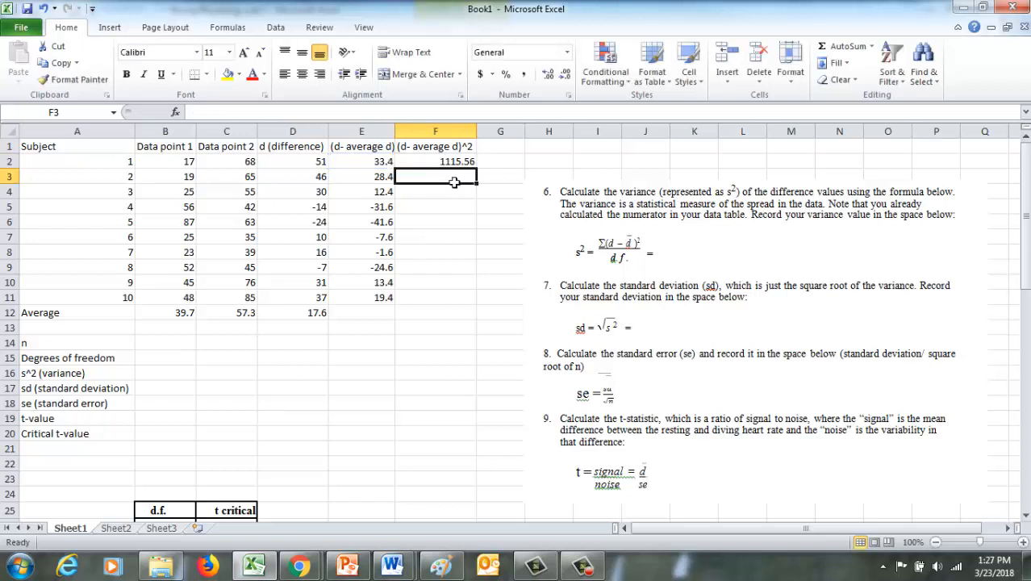
# Fill the squared-deviation formula from F2 down through F11 for all ten subjects.
pyautogui.click(456, 166)
pyautogui.moveTo(481, 175); pyautogui.dragTo(476, 305)
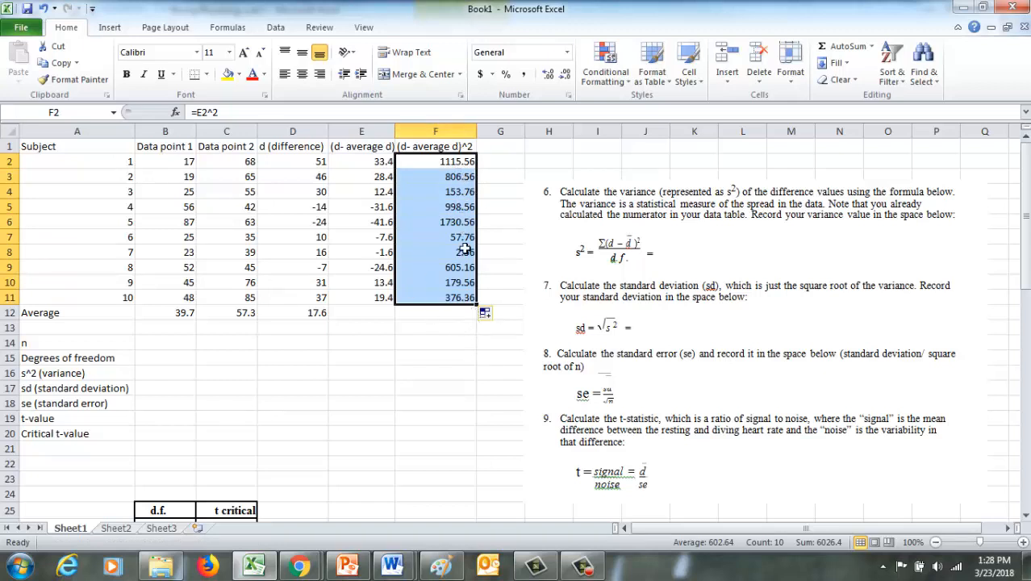
pyautogui.click(448, 316)
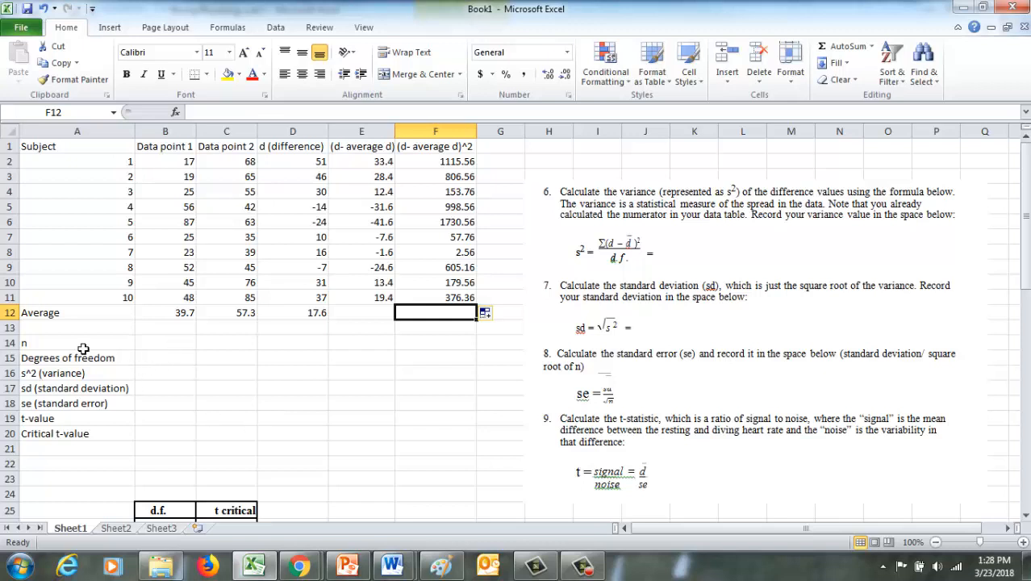
# Enter 10 for n in cell B14 and 9 for the degrees of freedom in cell B15.
pyautogui.click(31, 344)
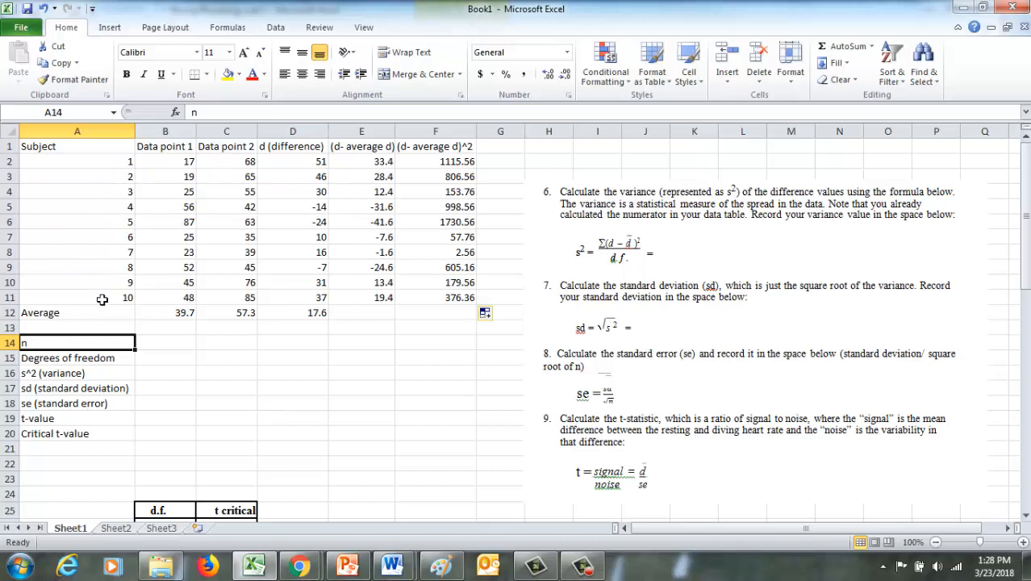
pyautogui.click(176, 344)
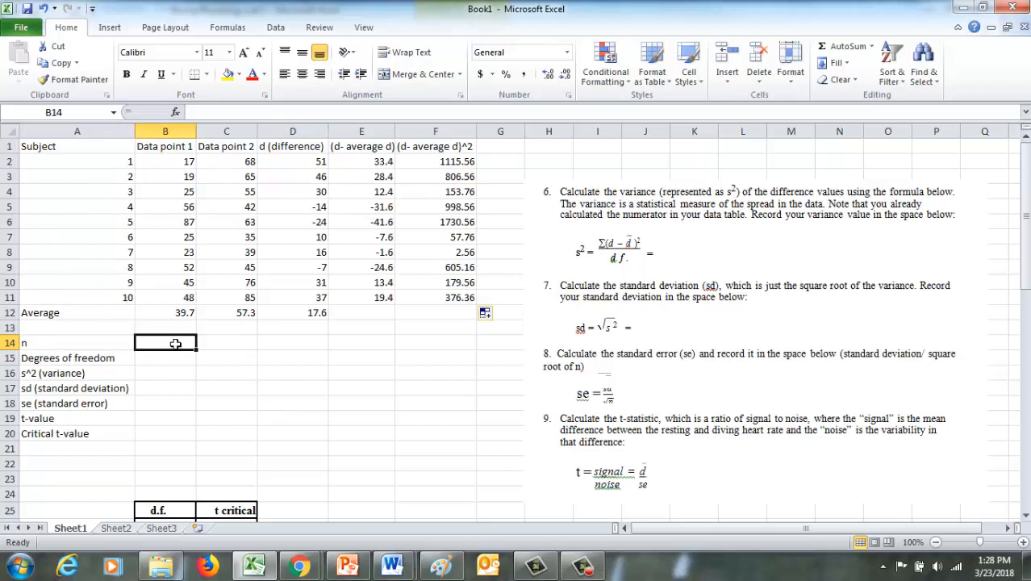
pyautogui.write('10')
pyautogui.click(101, 363)
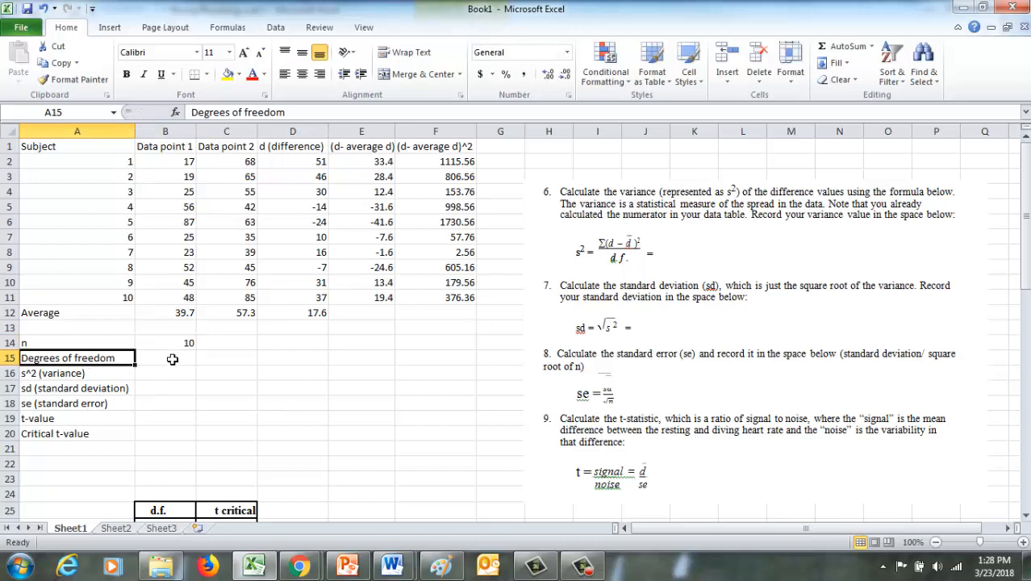
pyautogui.click(172, 359)
pyautogui.write('9')
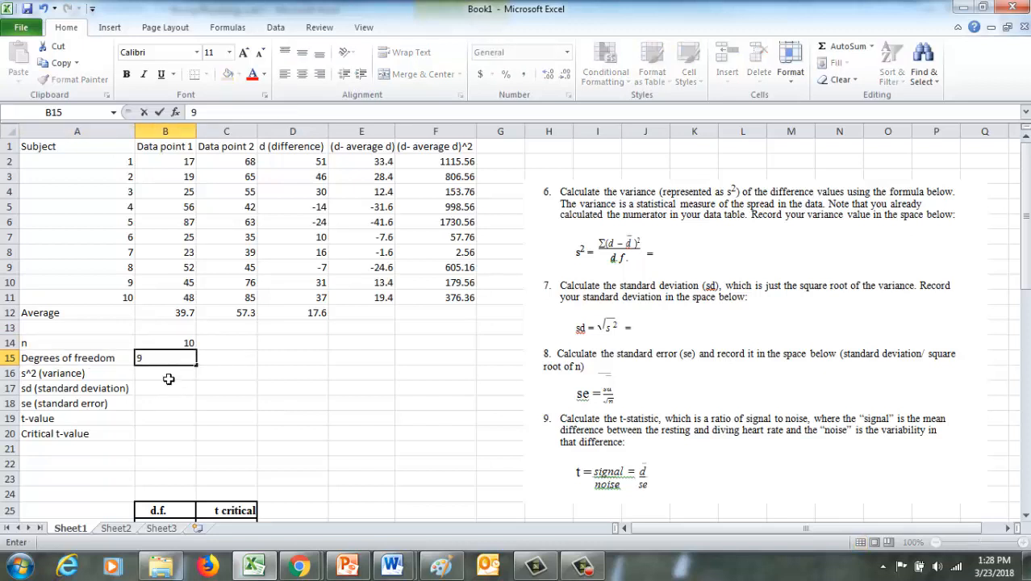
# Finish the degrees-of-freedom entry of 9 in B15 and enter the label "sum" in cell E13.
pyautogui.press('Return')
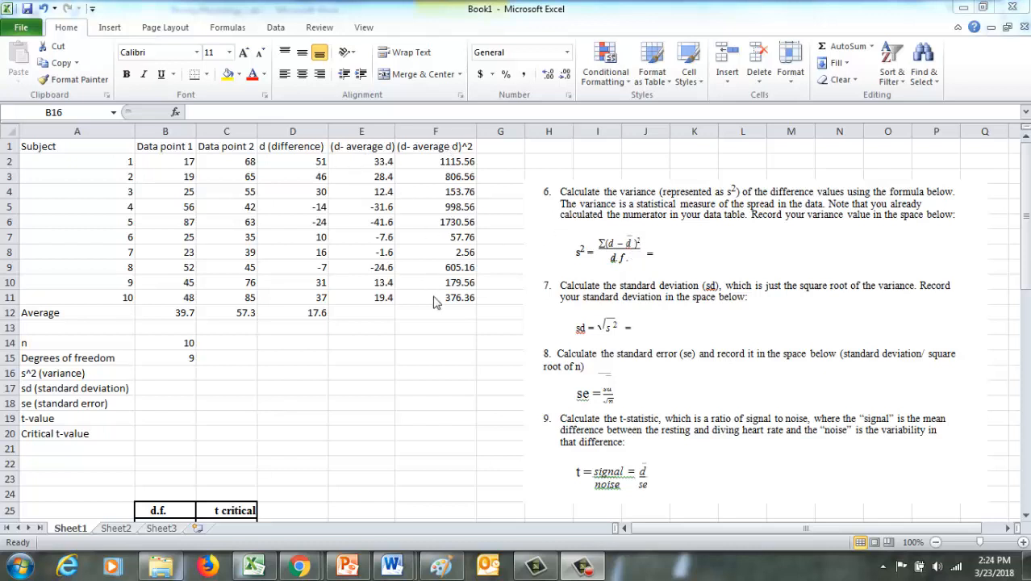
pyautogui.click(449, 317)
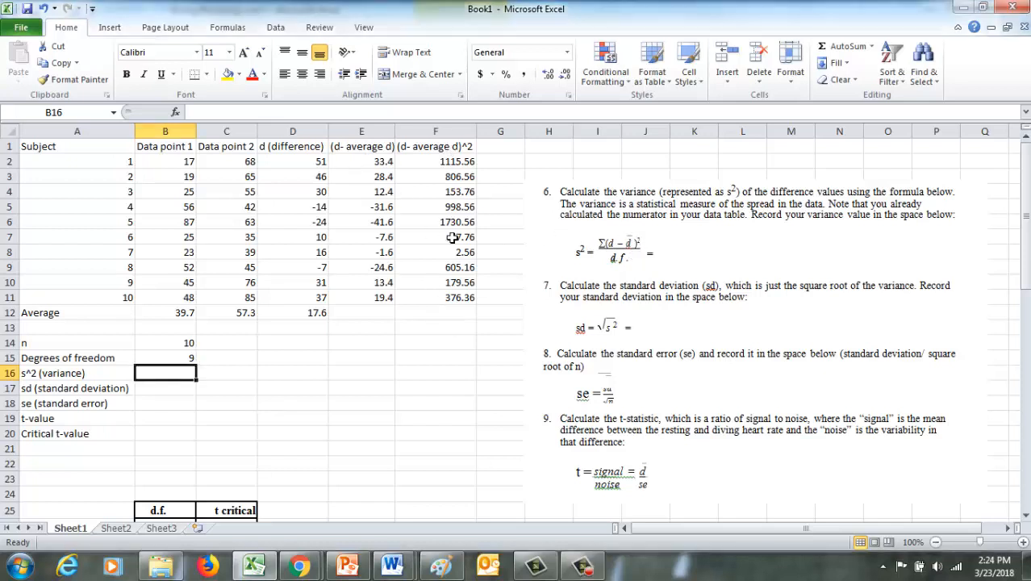
pyautogui.click(379, 333)
pyautogui.write('s')
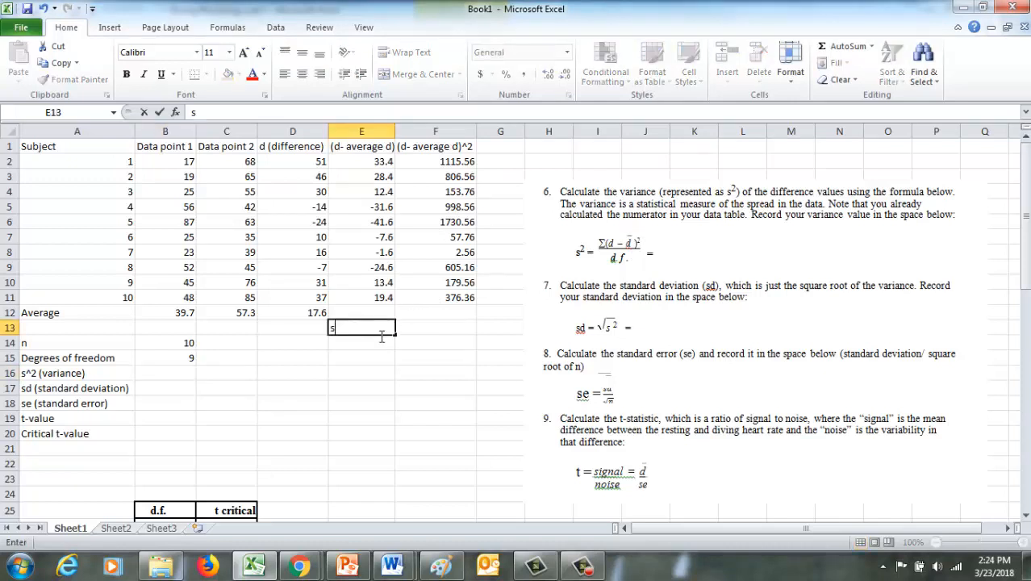
pyautogui.write('um')
# Total the squared deviations in cell F13 with the formula =SUM(F2:F11).
pyautogui.click(457, 331)
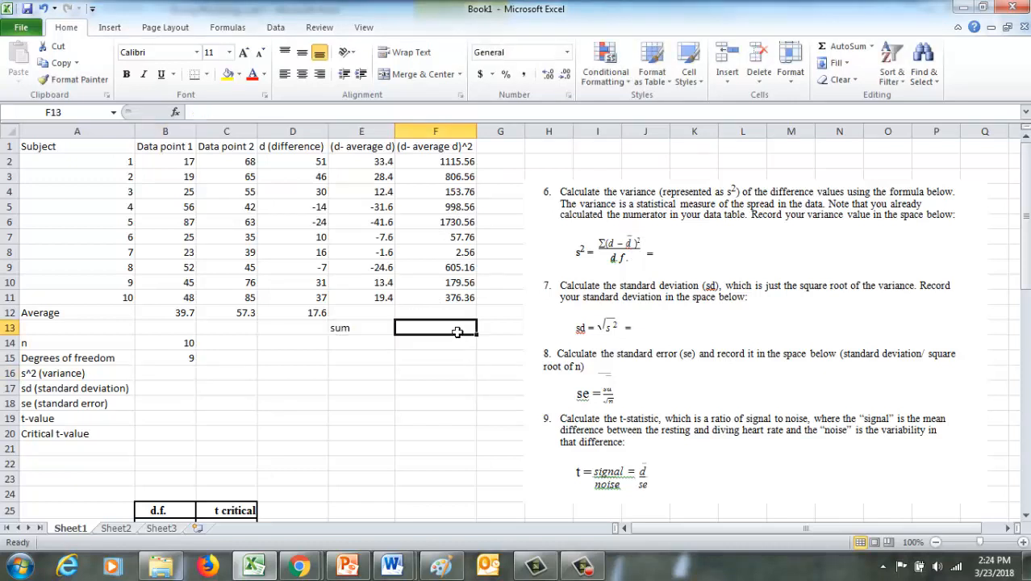
pyautogui.write('=su')
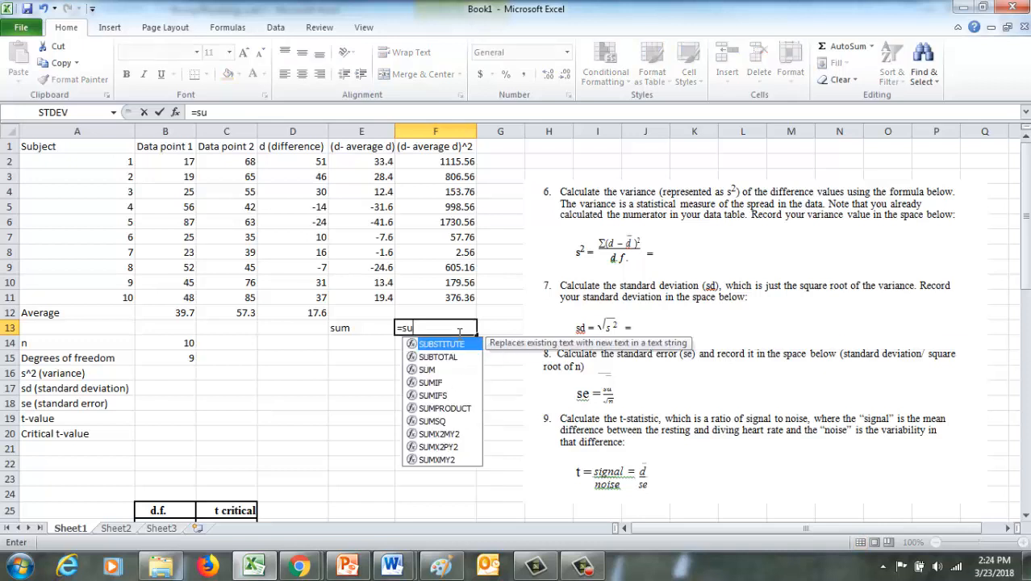
pyautogui.write('m(')
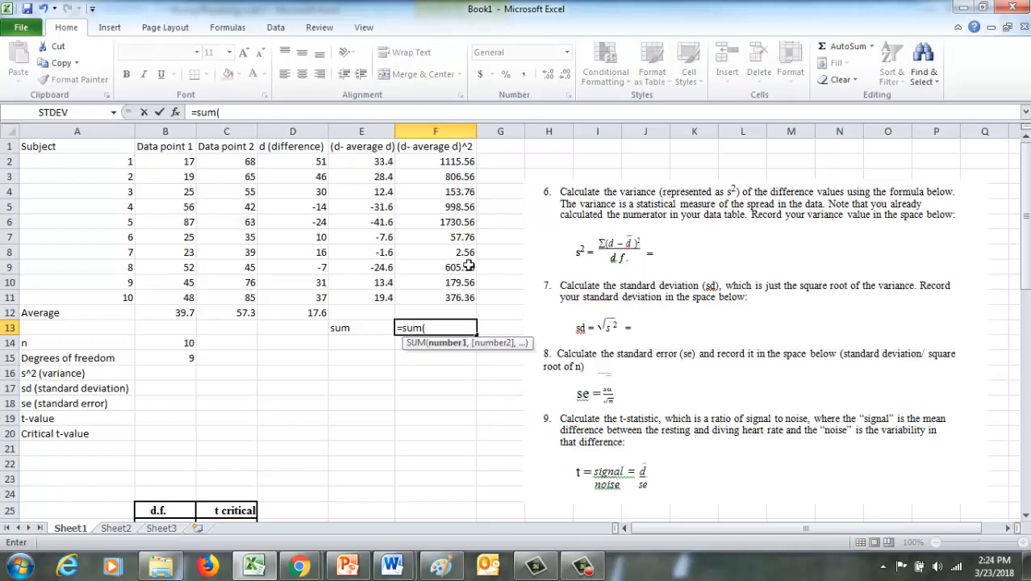
pyautogui.moveTo(459, 159); pyautogui.dragTo(454, 303)
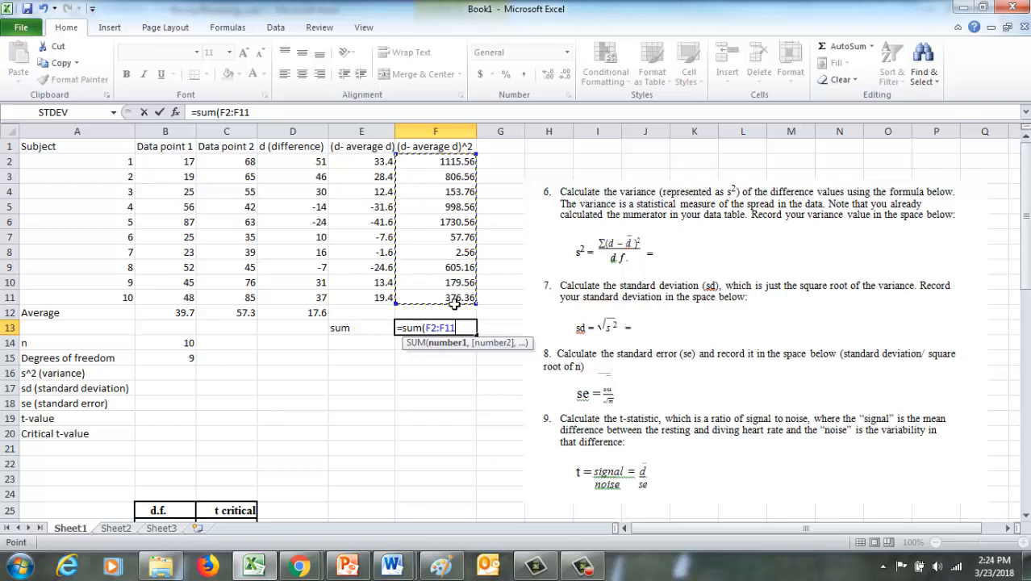
pyautogui.press('Return')
pyautogui.click(469, 332)
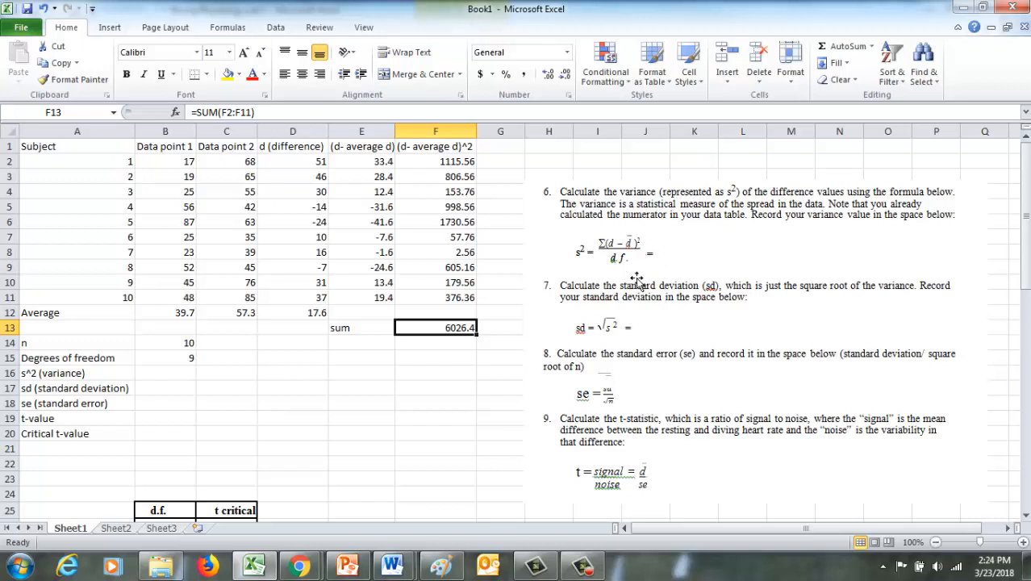
# Calculate the variance in cell B16 with =F13/B15, dividing the sum of squared deviations by the degrees of freedom.
pyautogui.click(171, 376)
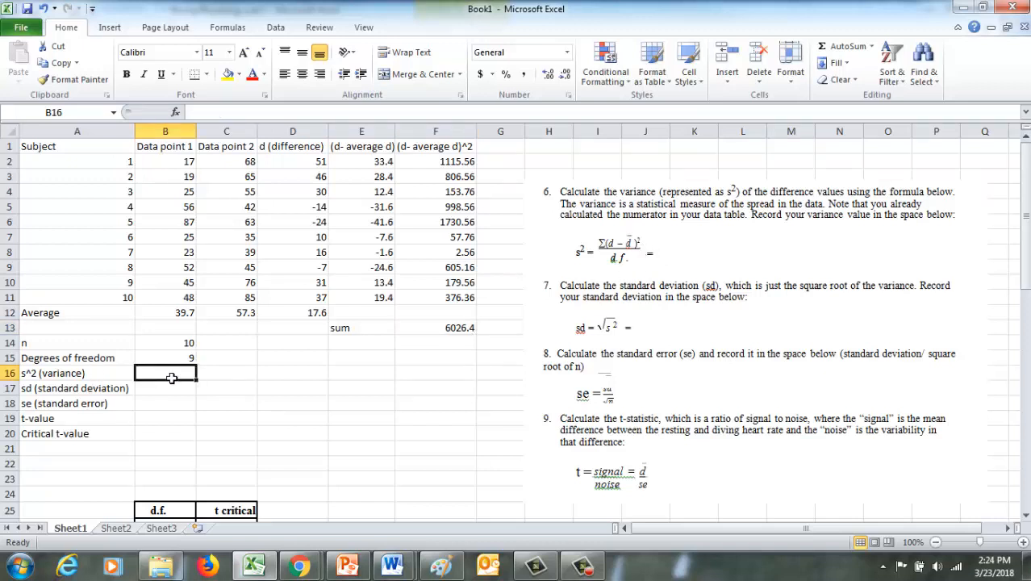
pyautogui.write('=')
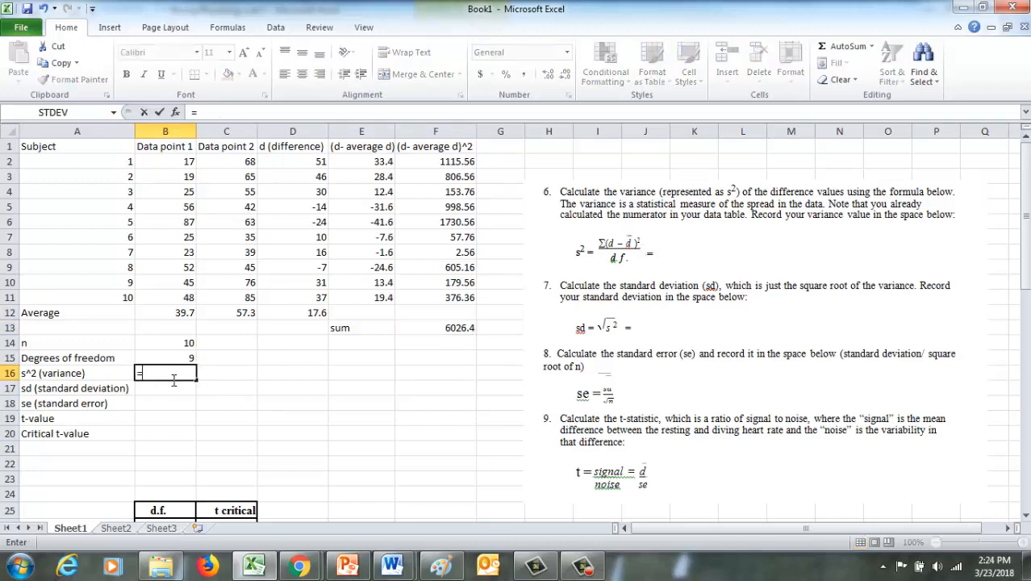
pyautogui.click(450, 334)
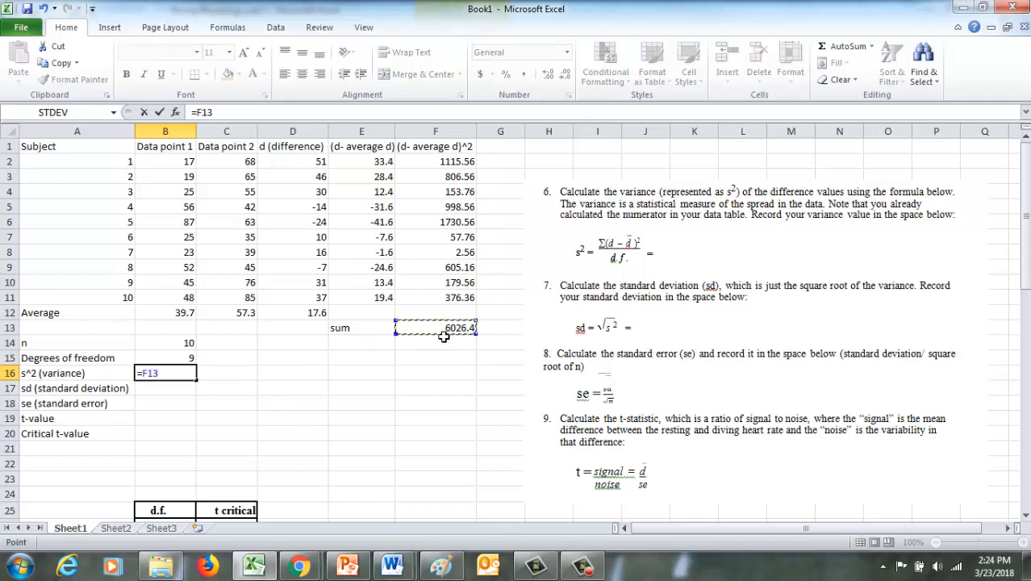
pyautogui.write('/')
pyautogui.click(190, 363)
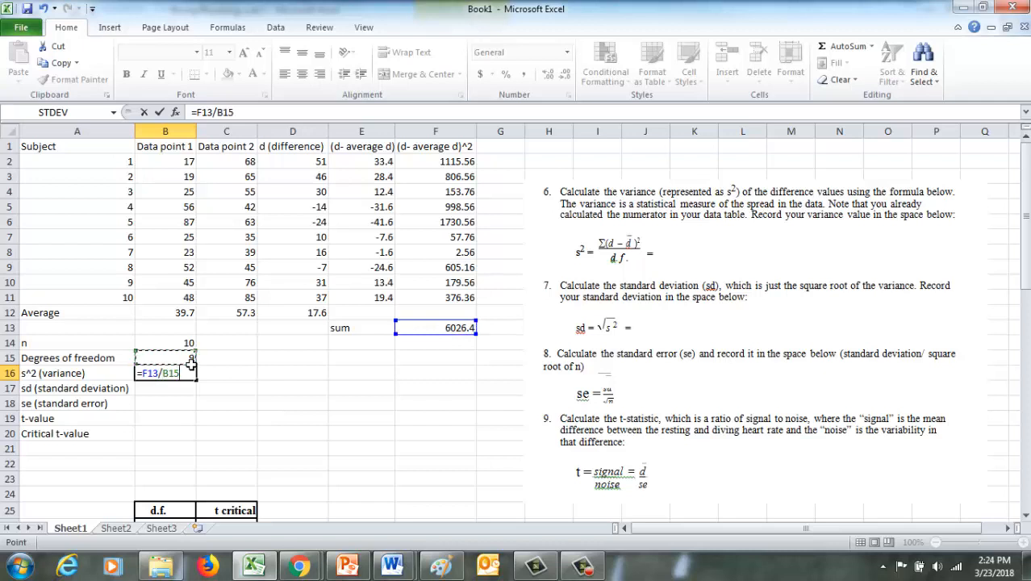
pyautogui.press('Return')
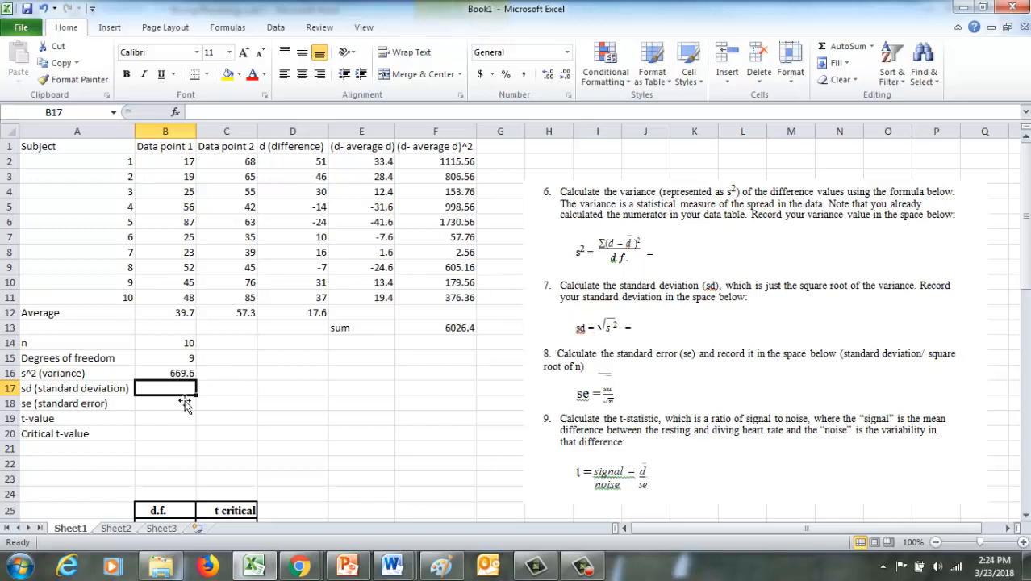
# Calculate the standard deviation in cell B17 as the square root of the variance, using =SQRT(B16).
pyautogui.write('=sq')
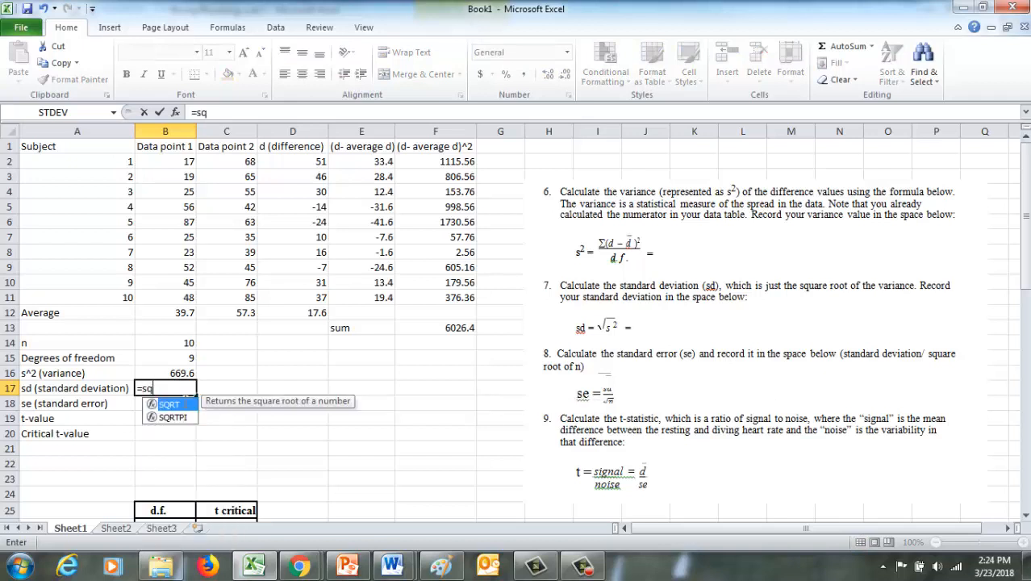
pyautogui.doubleClick(170, 404)
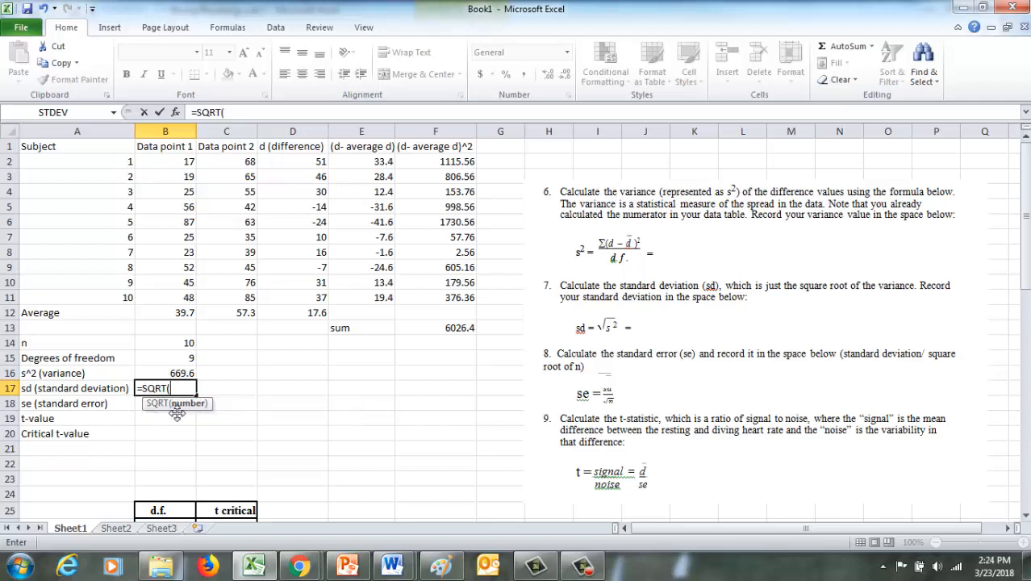
pyautogui.click(179, 373)
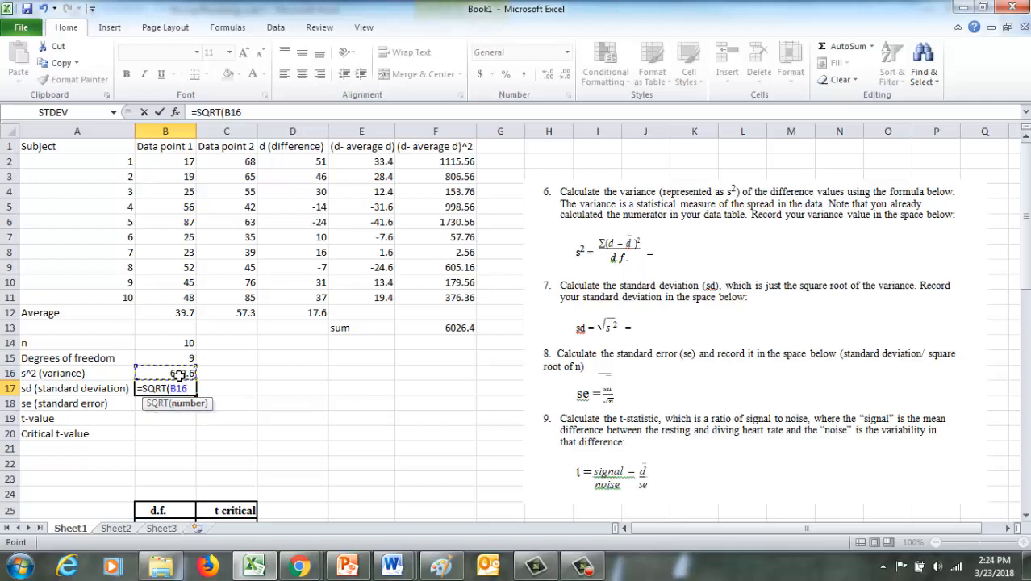
pyautogui.press('Return')
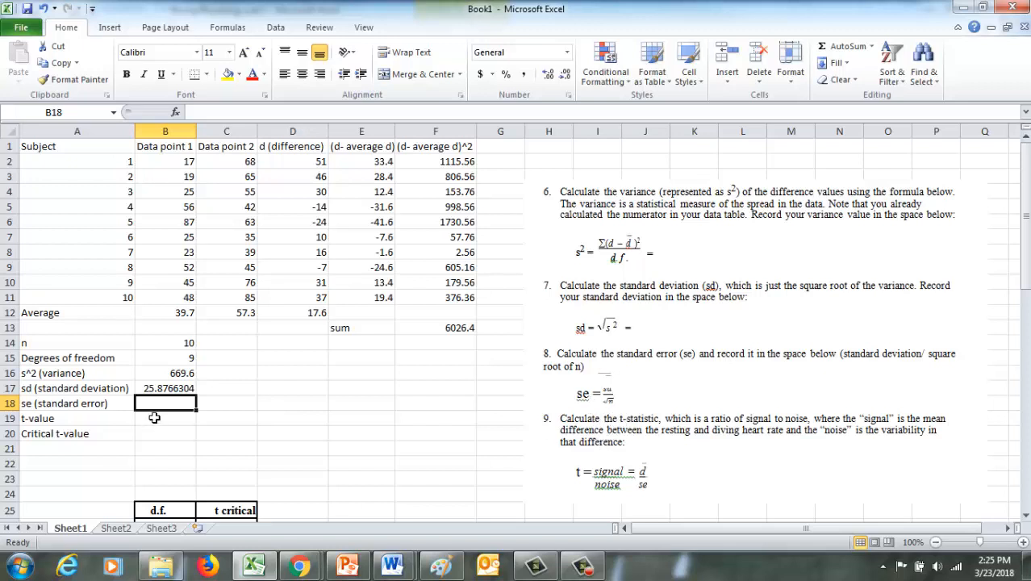
# Calculate the standard error in cell B18 by dividing the standard deviation in B17 by the square root of n in B14.
pyautogui.write('=')
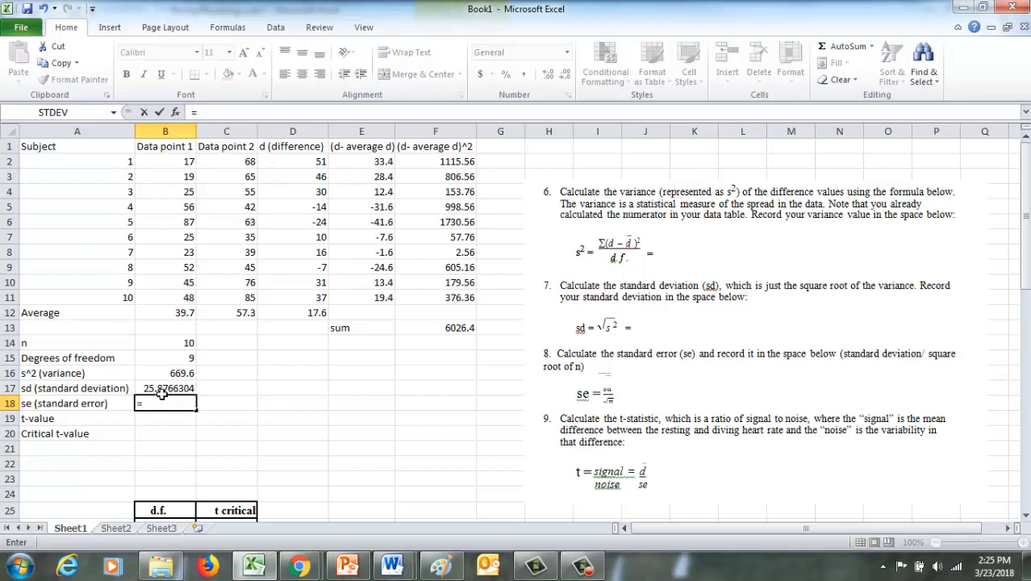
pyautogui.click(163, 390)
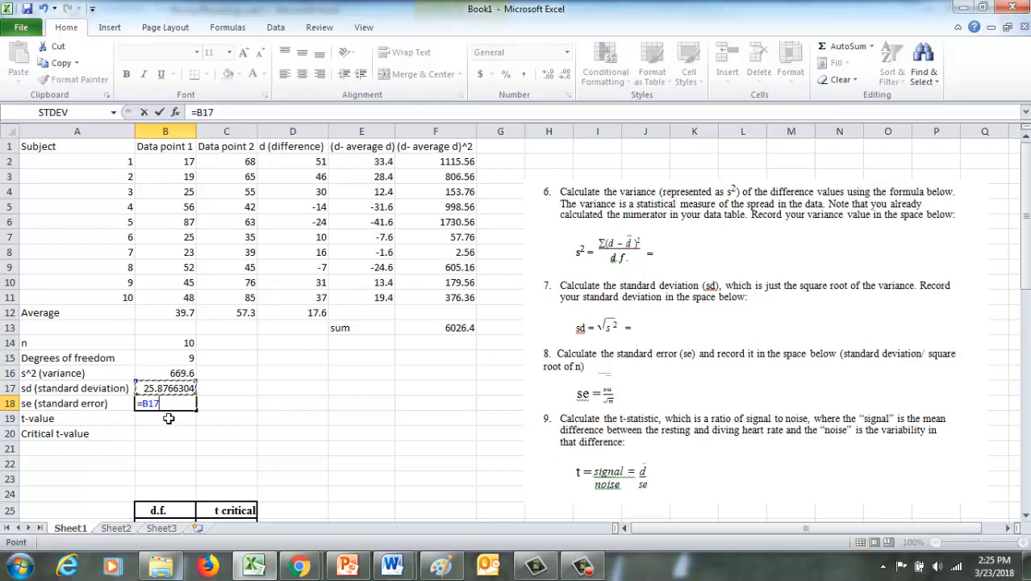
pyautogui.write('/')
pyautogui.click(180, 350)
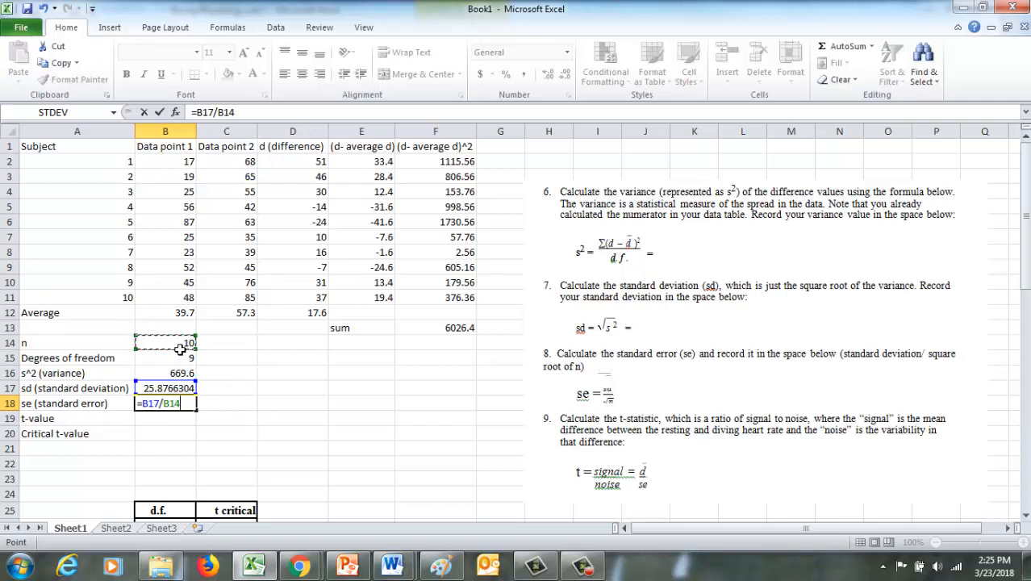
pyautogui.write('^.5')
pyautogui.press('Return')
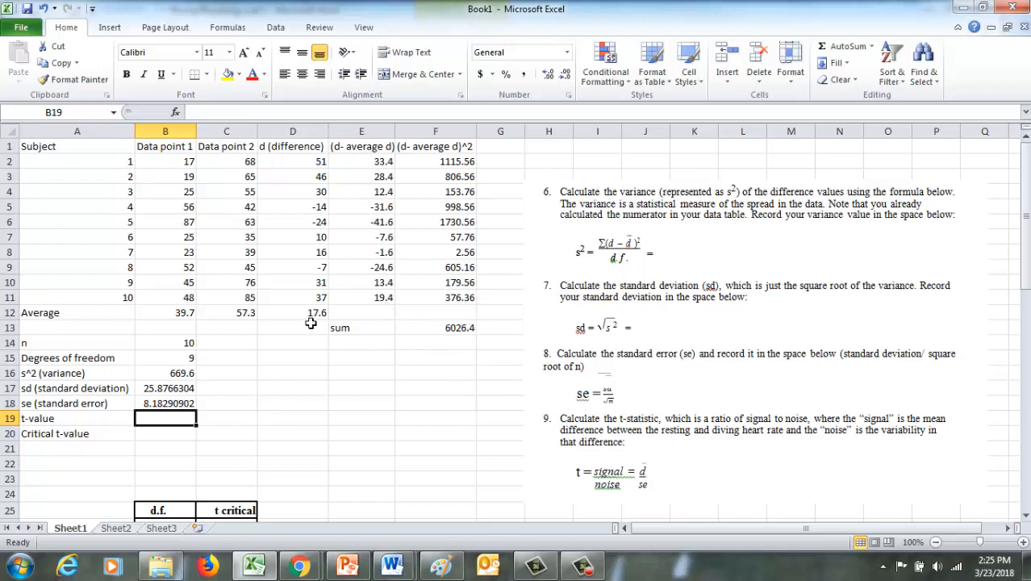
# Calculate the t-value in cell B19 with =D12/B18, dividing the average difference by the standard error.
pyautogui.write('=')
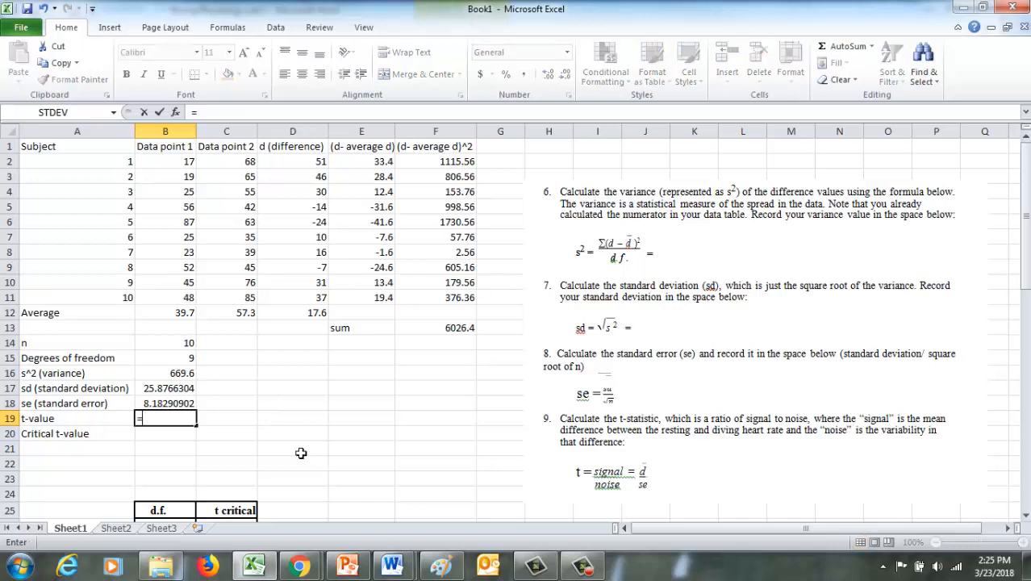
pyautogui.click(286, 315)
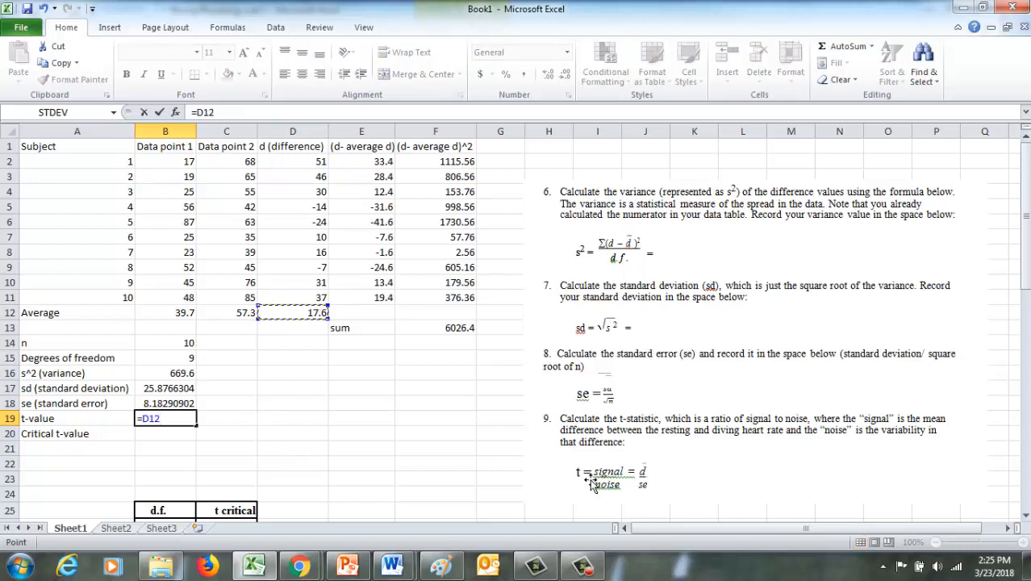
pyautogui.write('/')
pyautogui.click(176, 405)
pyautogui.press('Return')
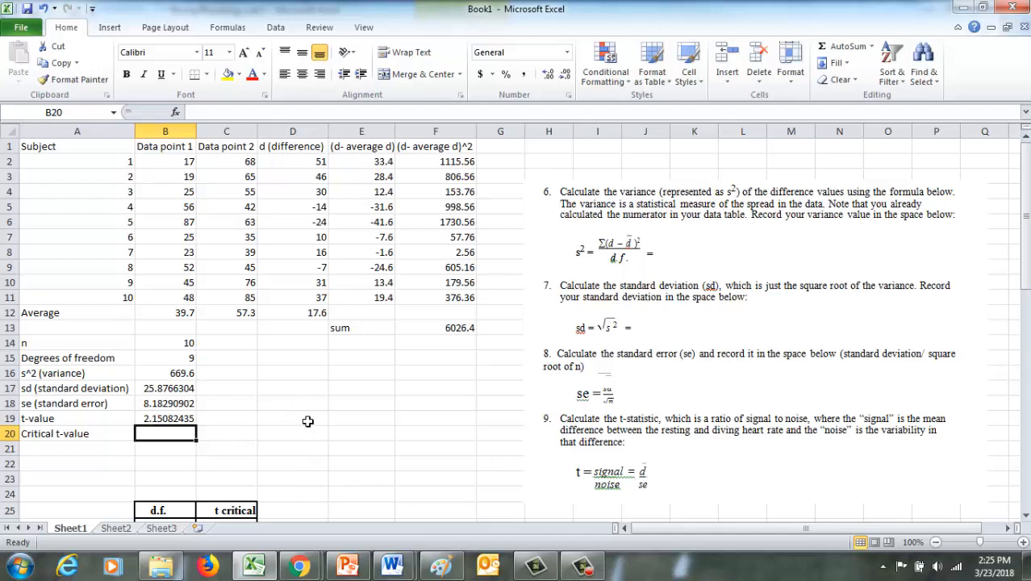
# Look up the t critical value for 9 degrees of freedom in the table and enter 2.262 in cell B20.
pyautogui.scroll(-1, 307, 420)
pyautogui.scroll(1, 306, 417)
pyautogui.scroll(-1, 228, 438)
pyautogui.scroll(-2, 224, 432)
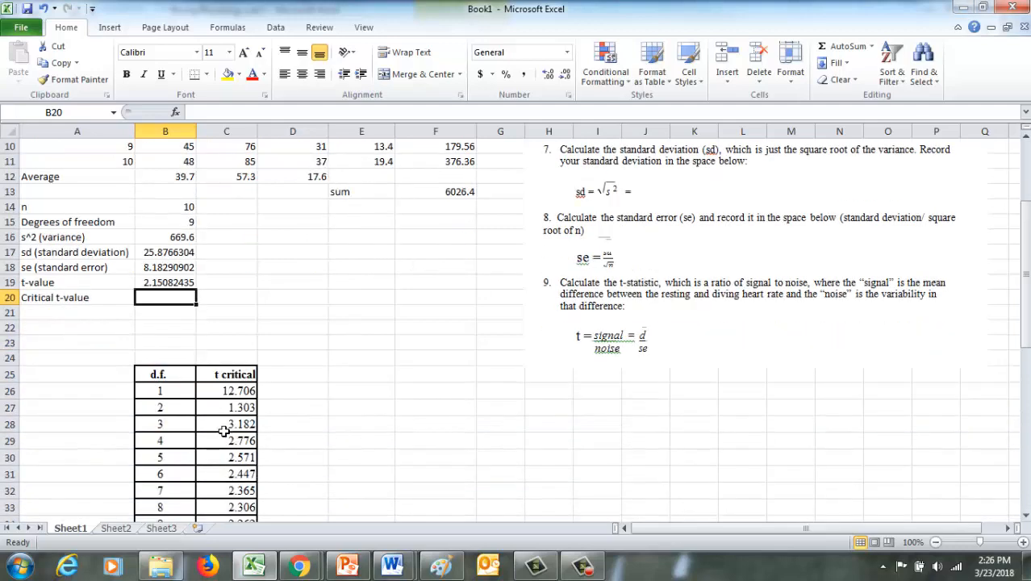
pyautogui.scroll(2, 153, 356)
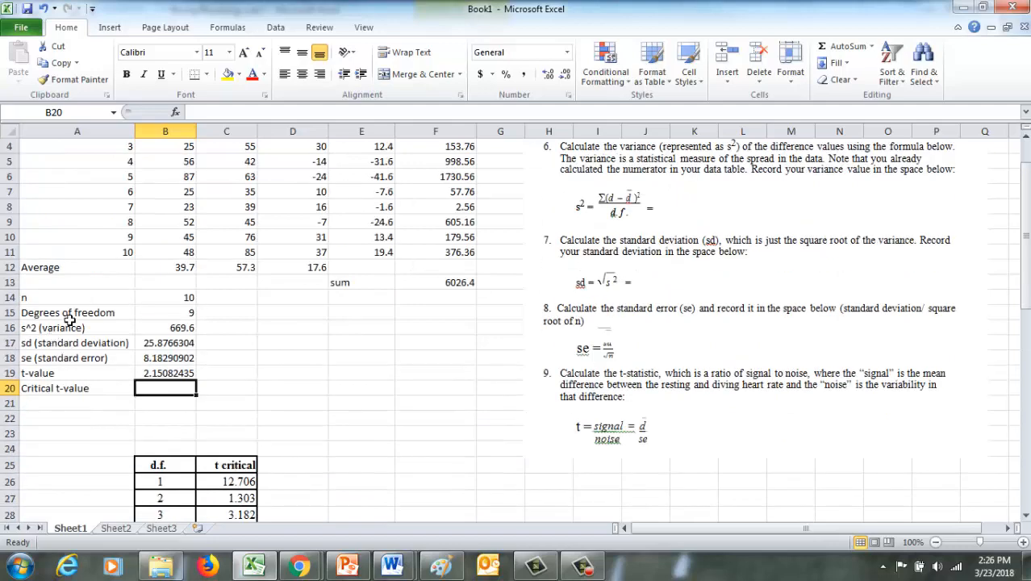
pyautogui.scroll(-6, 202, 485)
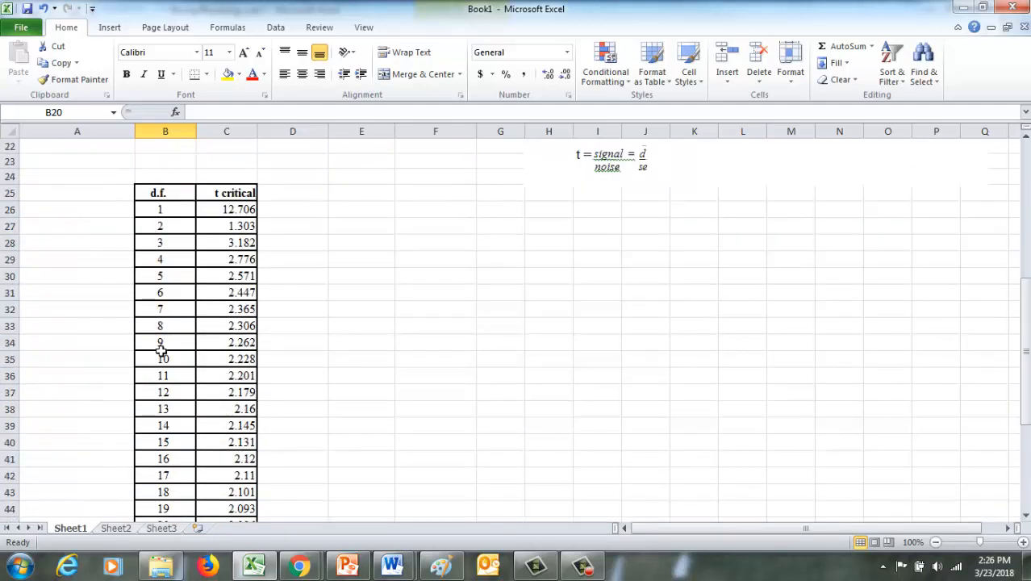
pyautogui.click(159, 345)
pyautogui.click(231, 349)
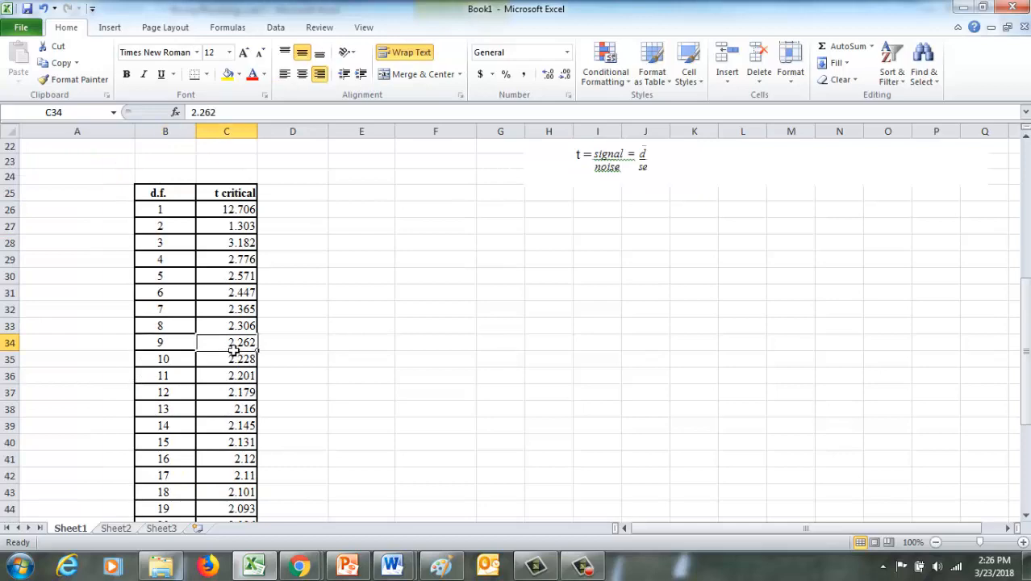
pyautogui.scroll(2, 291, 383)
pyautogui.scroll(3, 296, 388)
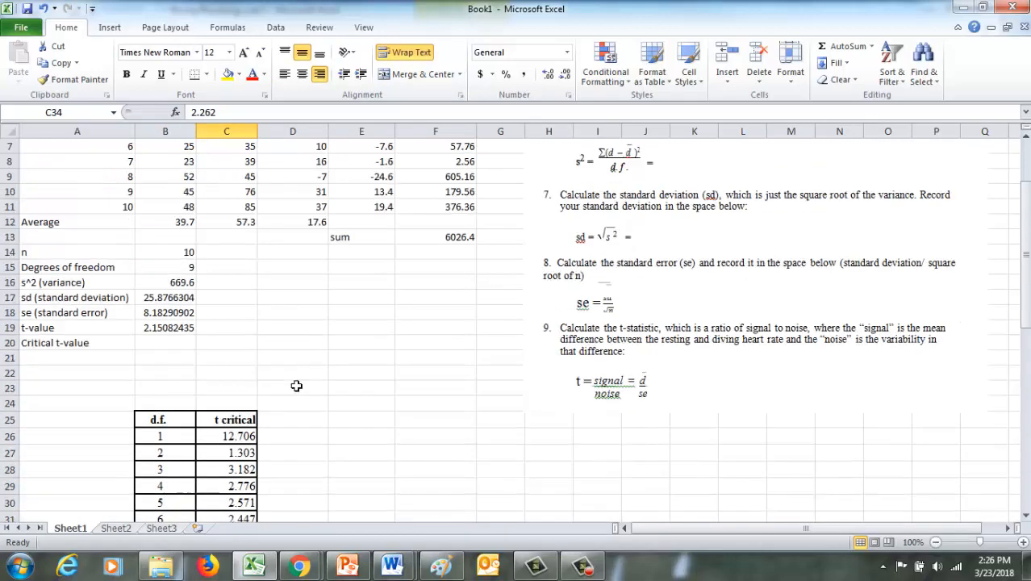
pyautogui.click(159, 349)
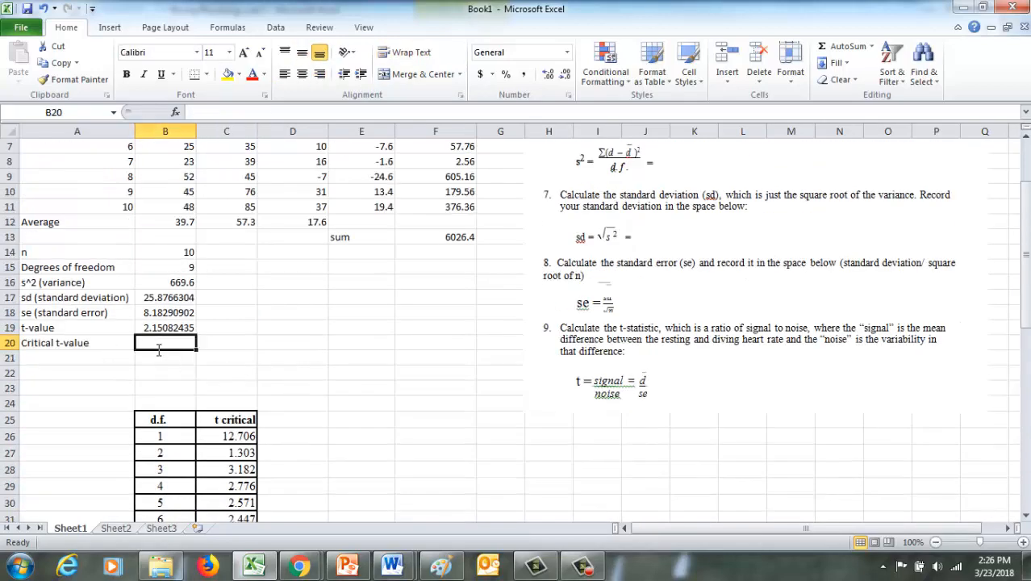
pyautogui.write('2.262')
pyautogui.click(261, 359)
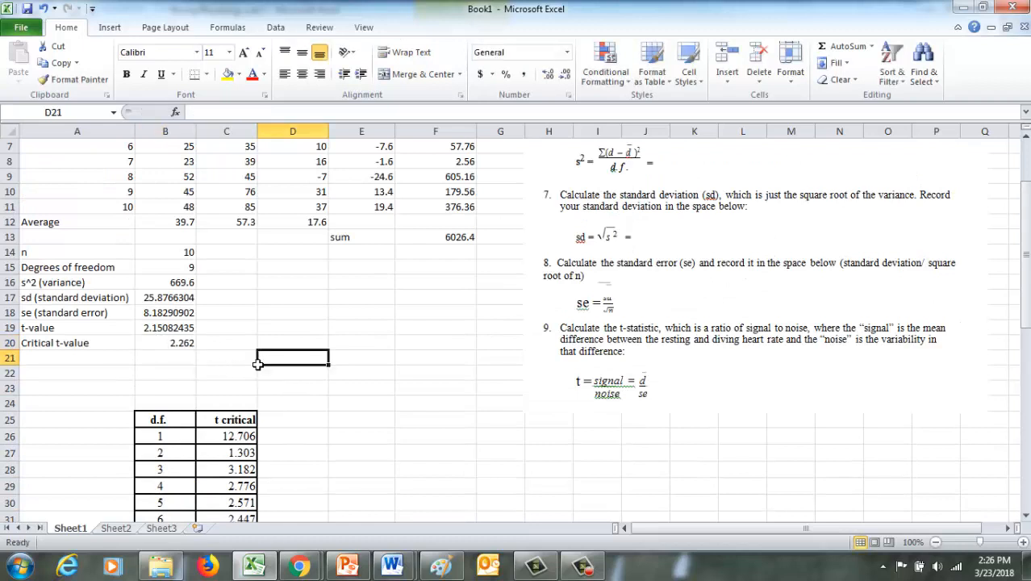
# Compare the calculated t-value in B19 with the critical t-value in B20, referring to the data and the t critical table.
pyautogui.click(179, 332)
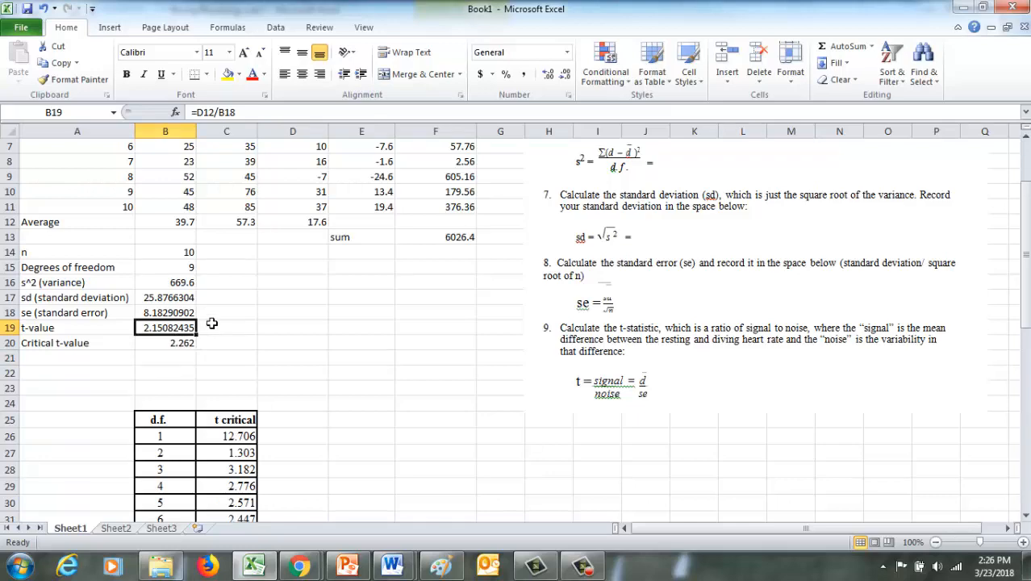
pyautogui.scroll(2, 211, 323)
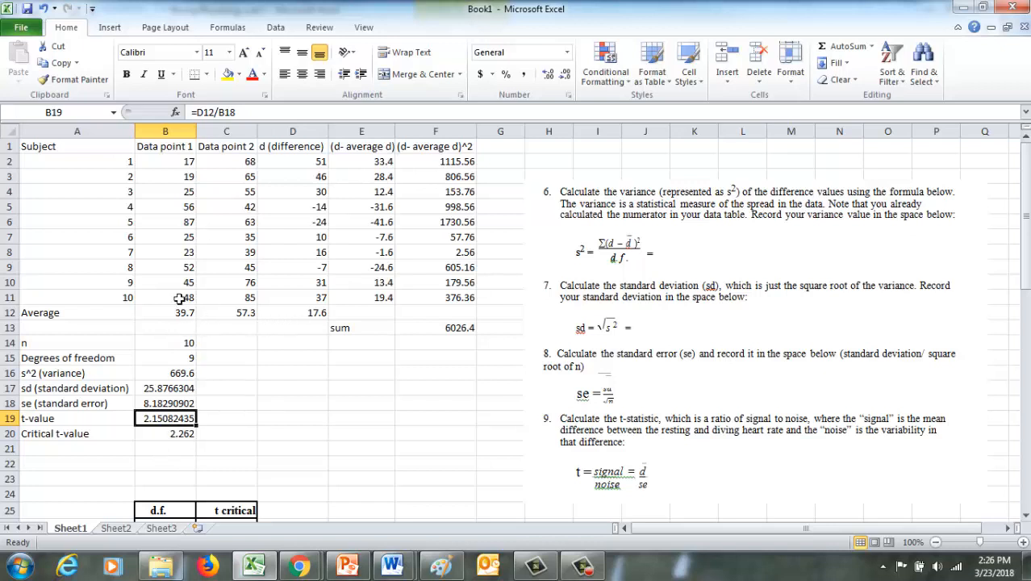
pyautogui.scroll(-4, 321, 412)
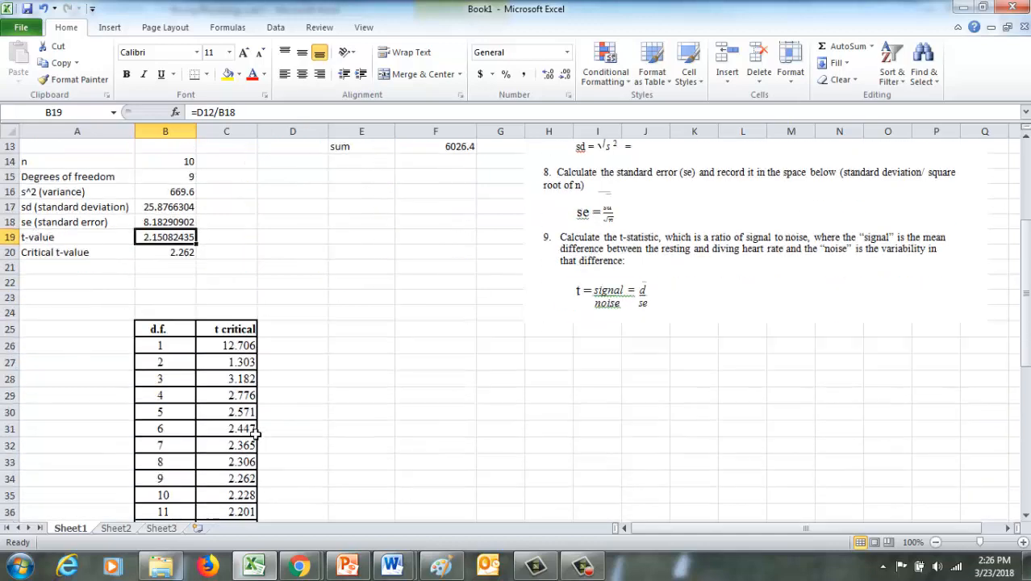
pyautogui.scroll(-2, 255, 435)
pyautogui.scroll(6, 255, 435)
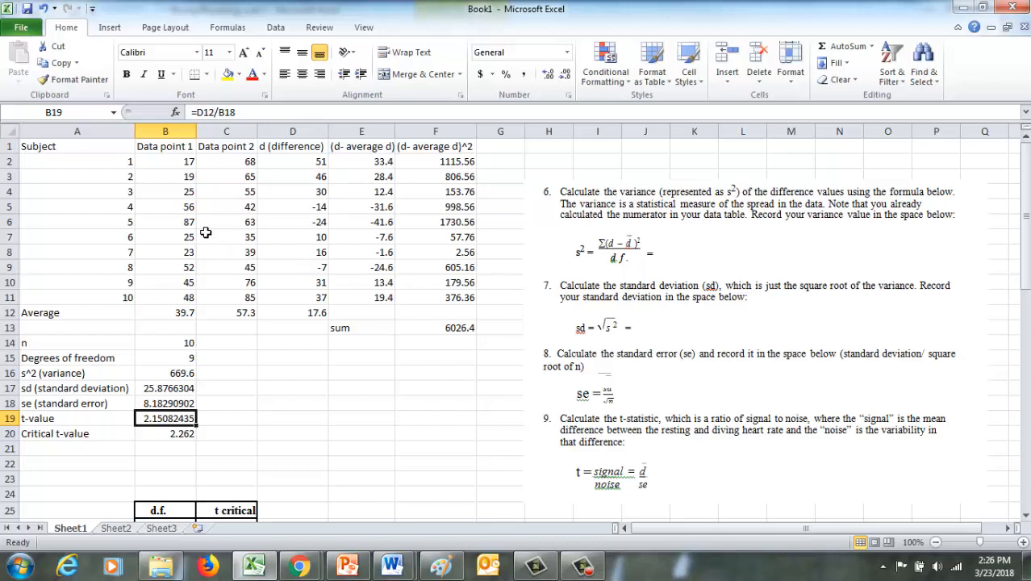
# Change subject 5's Data point 2 value in cell C6 to 93.
pyautogui.click(244, 226)
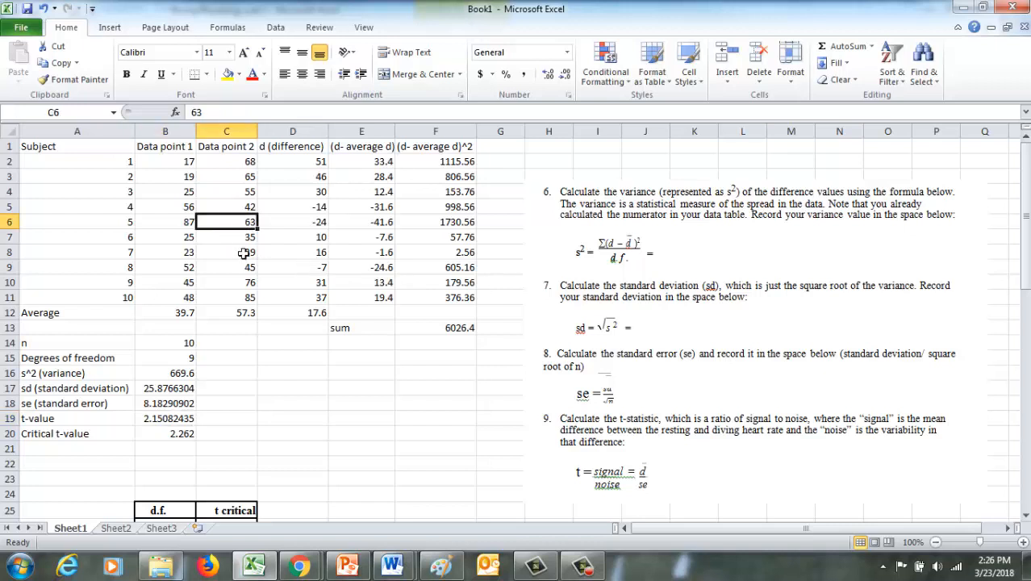
pyautogui.write('9')
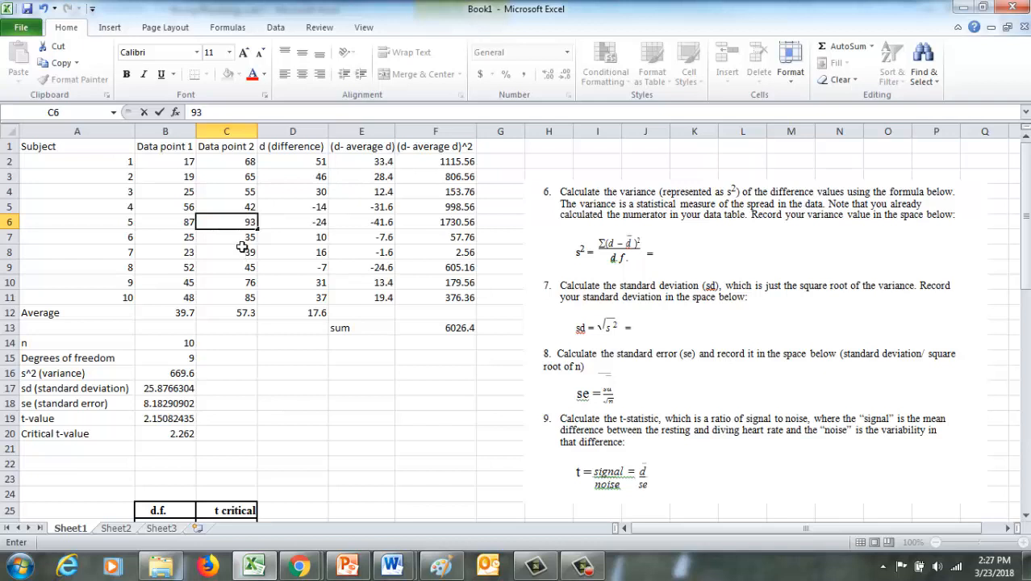
pyautogui.write('3')
pyautogui.press('Return')
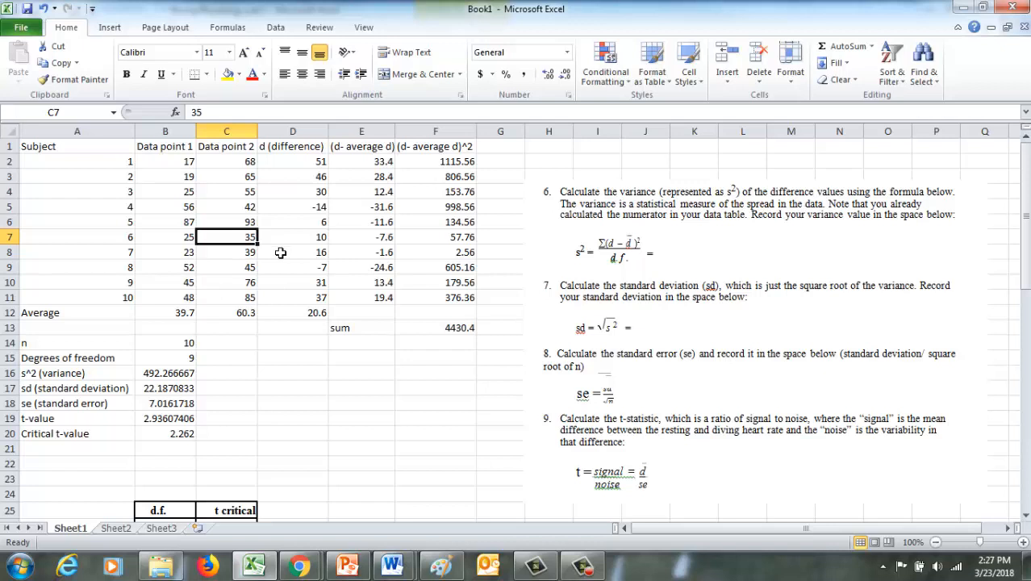
# Update the formula in cell E2 to =D2-20.6 so it subtracts the new average difference from D12.
pyautogui.click(313, 318)
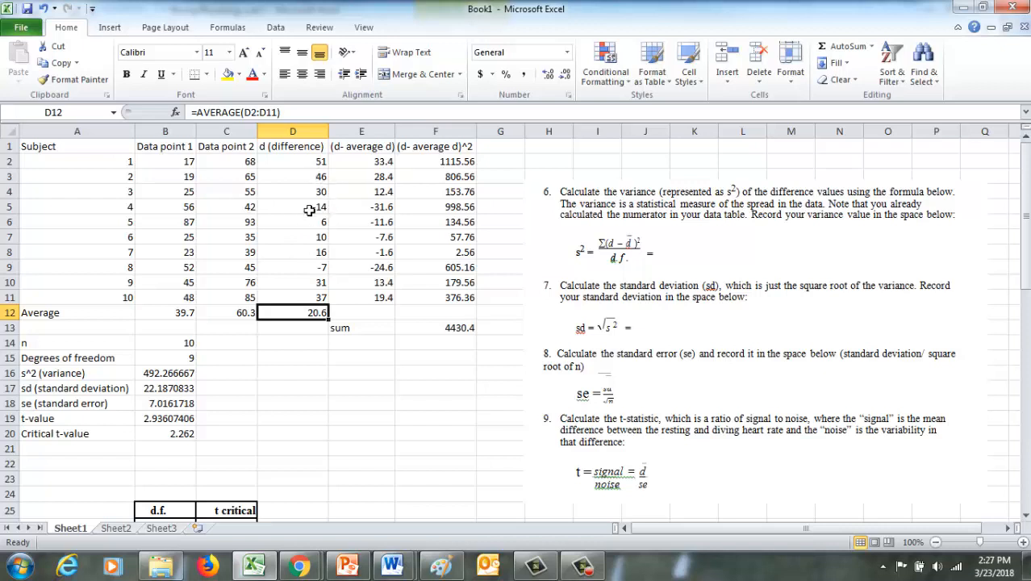
pyautogui.click(378, 166)
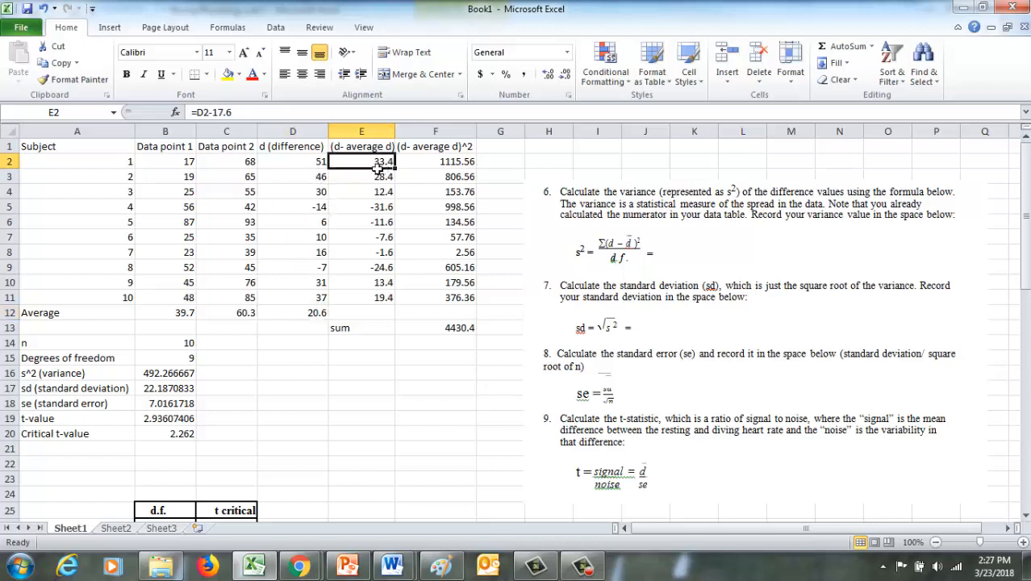
pyautogui.click(229, 113)
pyautogui.moveTo(223, 113); pyautogui.dragTo(212, 112)
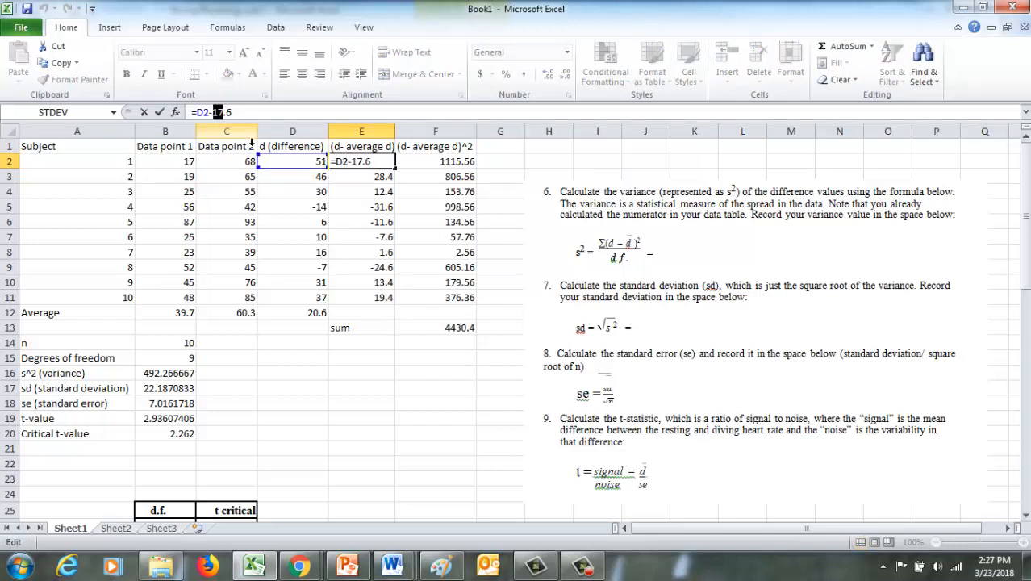
pyautogui.write('20')
pyautogui.press('Return')
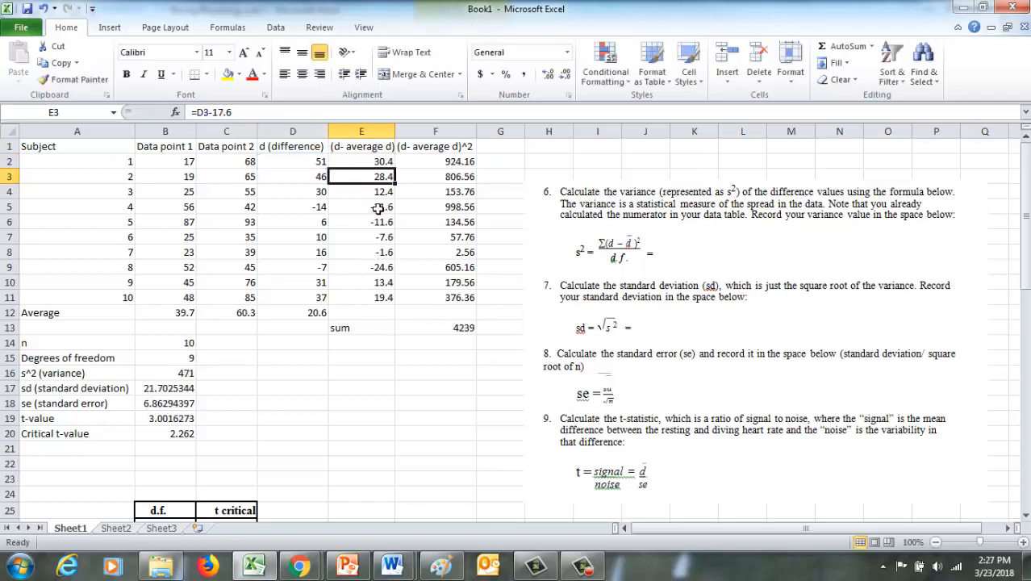
# Copy the deviation formula from E2 into cells E3:E11 for the remaining subjects.
pyautogui.click(385, 163)
pyautogui.hotkey('ctrl', 'c')
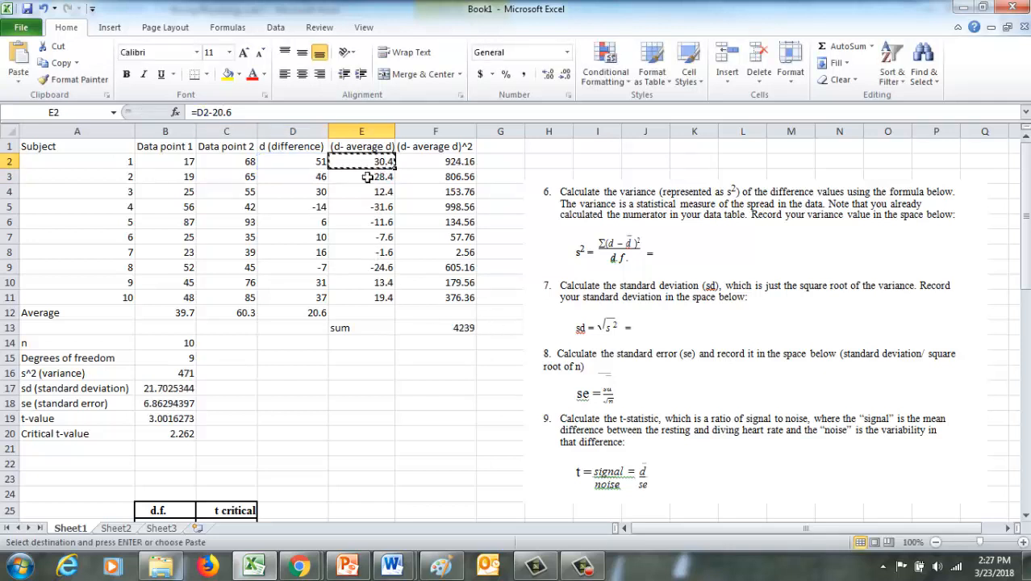
pyautogui.moveTo(379, 181); pyautogui.dragTo(376, 305)
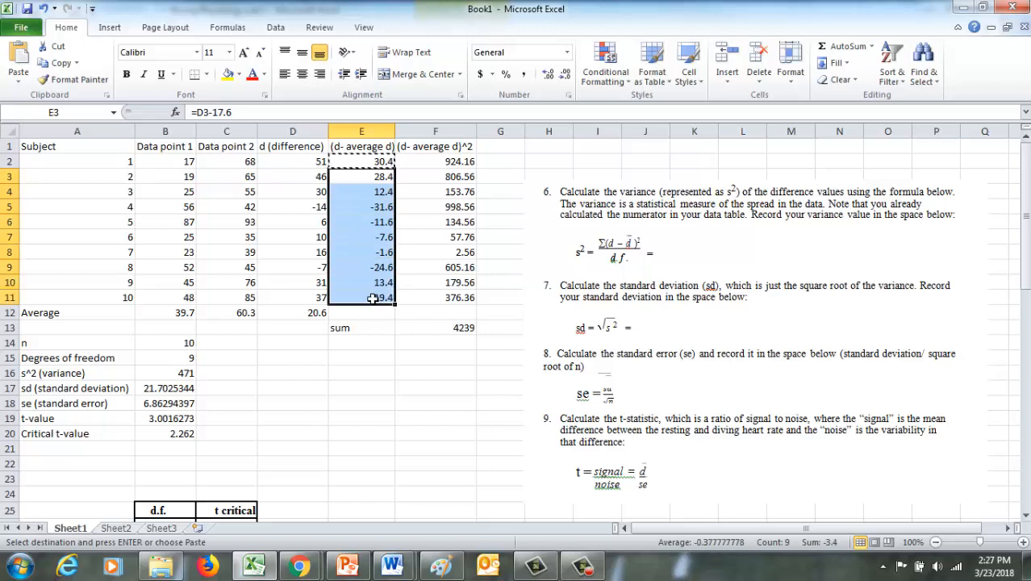
pyautogui.hotkey('ctrl', 'v')
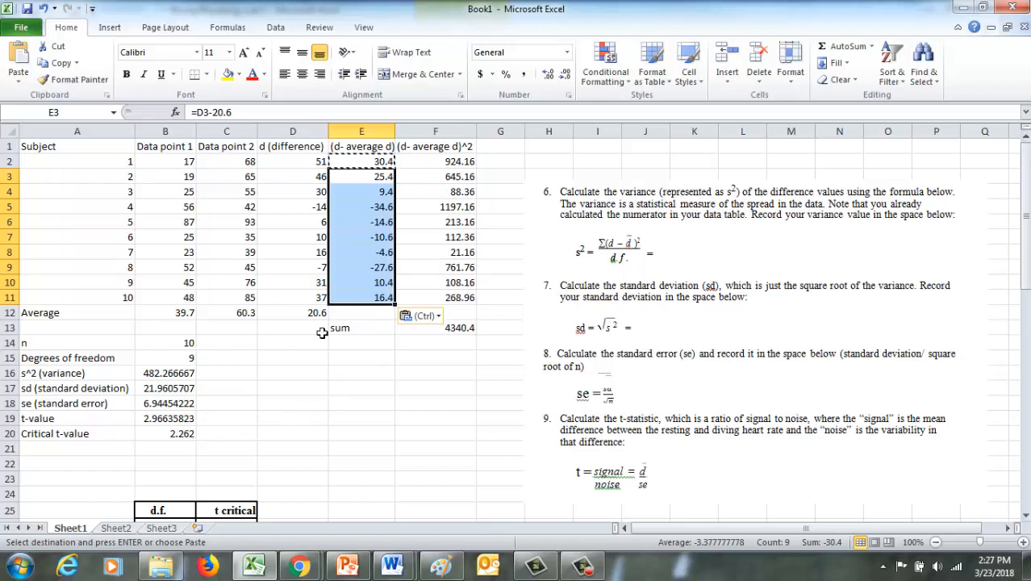
# Review the changed data point in C6 and compare the recalculated t-value in B19 with the critical t-value in B20.
pyautogui.click(242, 226)
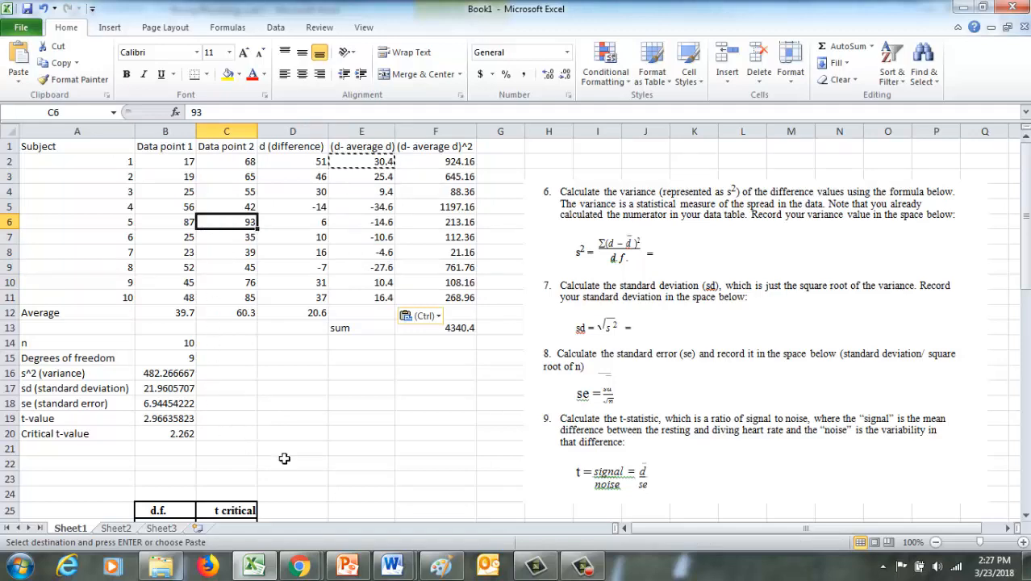
pyautogui.scroll(-1, 283, 452)
pyautogui.click(167, 375)
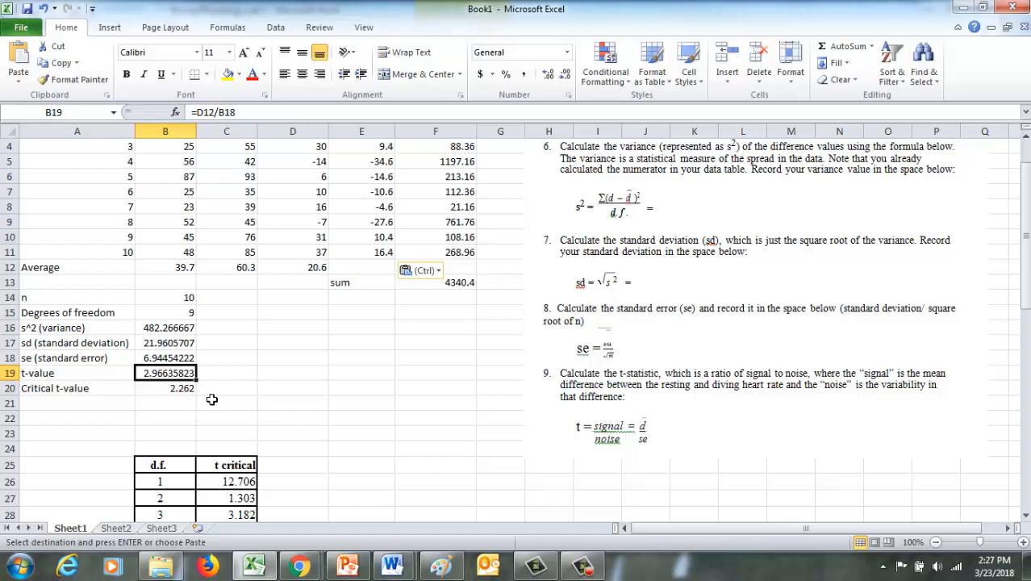
pyautogui.scroll(1, 265, 397)
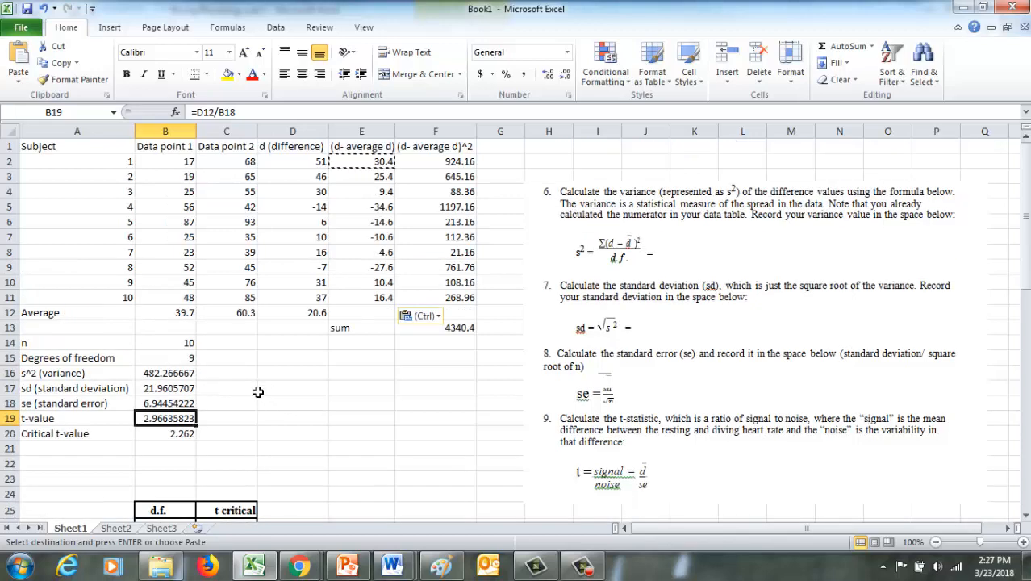